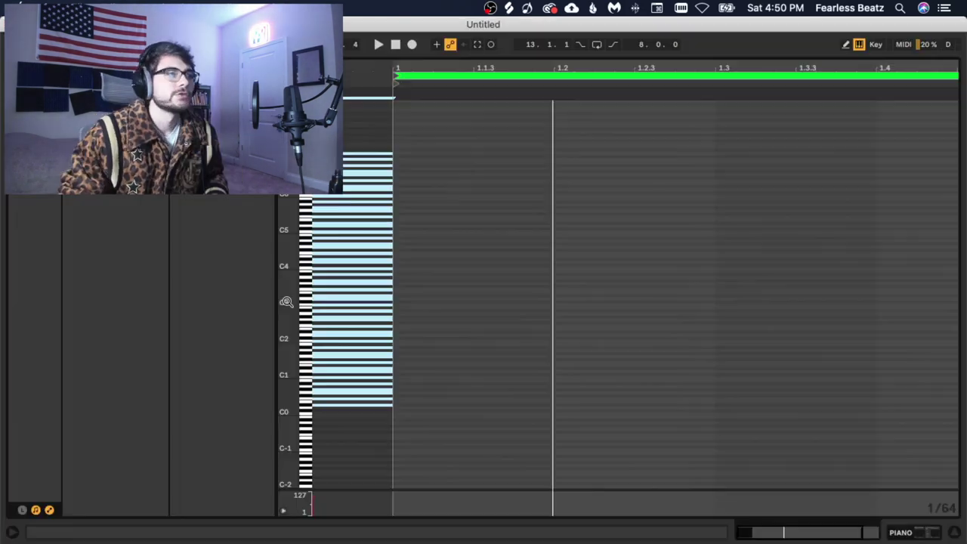
Review the melody and bass notes of the PIANO track's D# MAJOR clip during playback.
{"action": "left_click_drag", "start_coordinate": [287, 302], "coordinate": [355, 321]}
{"action": "scroll", "coordinate": [486, 356], "scroll_direction": "down", "scroll_amount": 1}
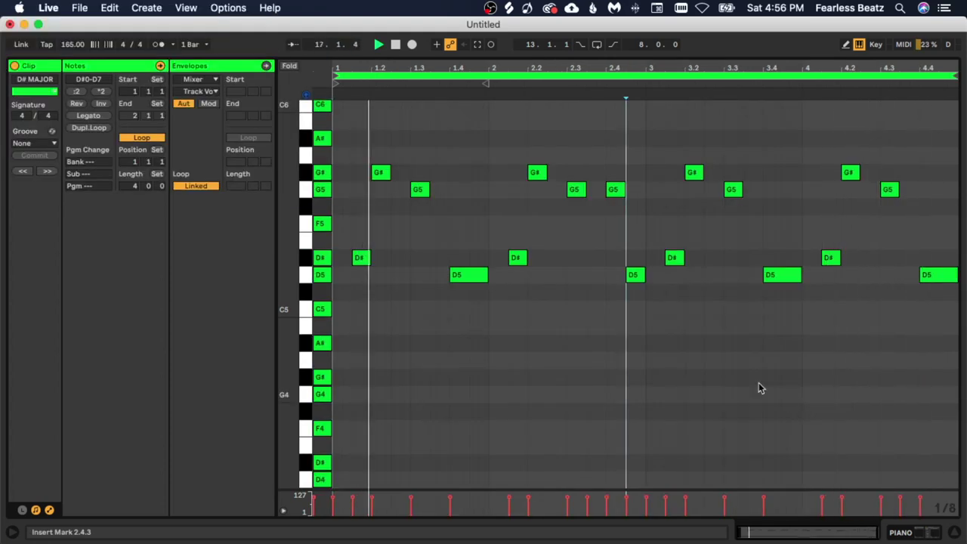
{"action": "scroll", "coordinate": [725, 329], "scroll_direction": "down", "scroll_amount": 15}
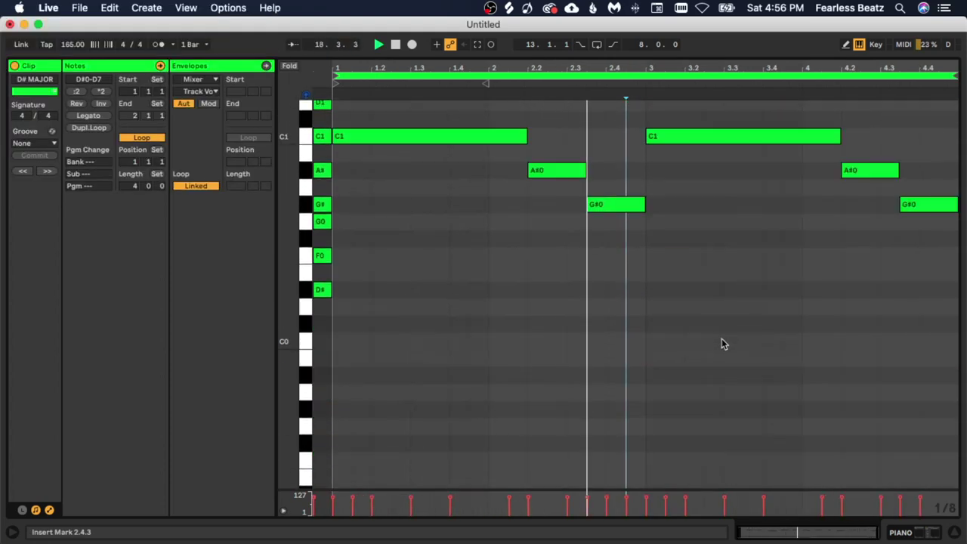
{"action": "scroll", "coordinate": [722, 344], "scroll_direction": "up", "scroll_amount": 12}
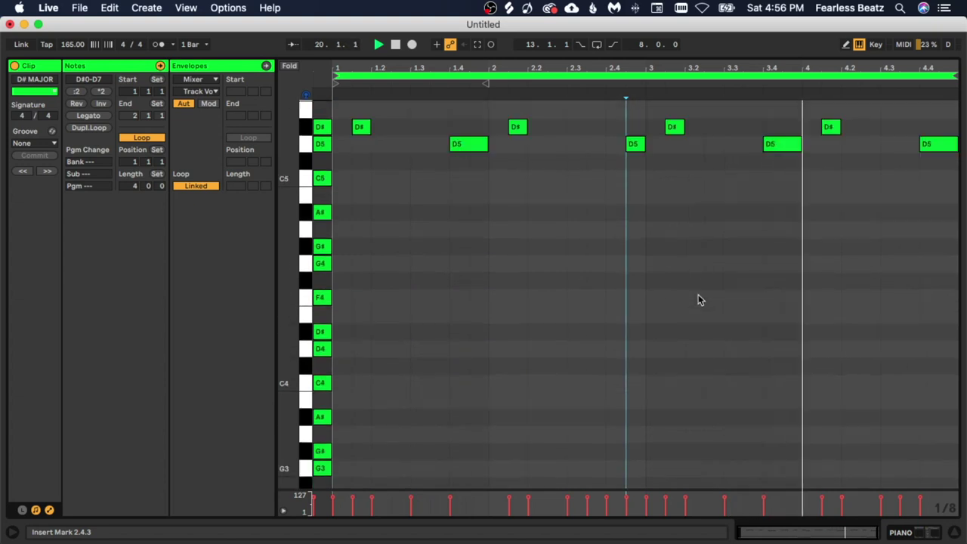
{"action": "scroll", "coordinate": [706, 340], "scroll_direction": "down", "scroll_amount": 12}
{"action": "scroll", "coordinate": [446, 257], "scroll_direction": "up", "scroll_amount": 3}
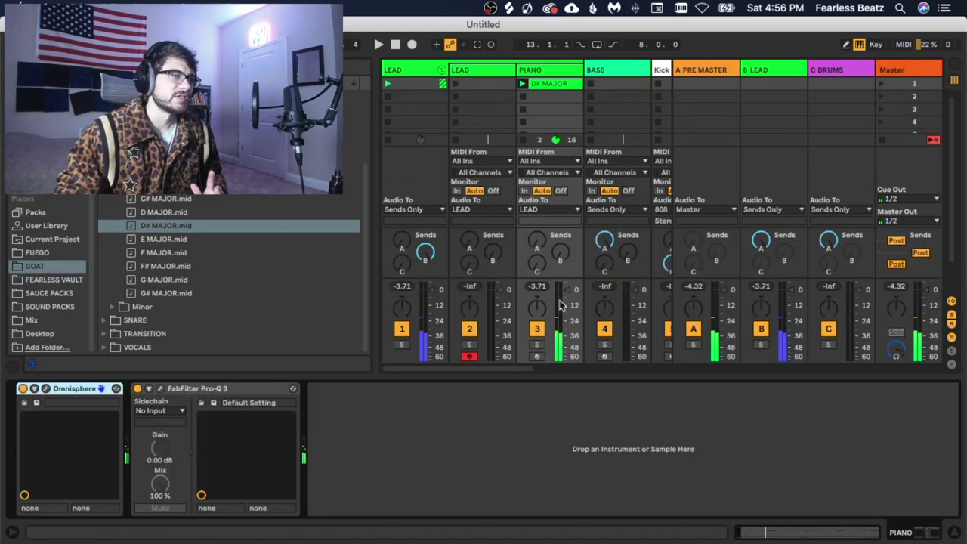
Open Omnisphere on the PIANO track, leave the Keyscape view and lower the Timbre of layer A's oscillator.
{"action": "left_click", "coordinate": [541, 71]}
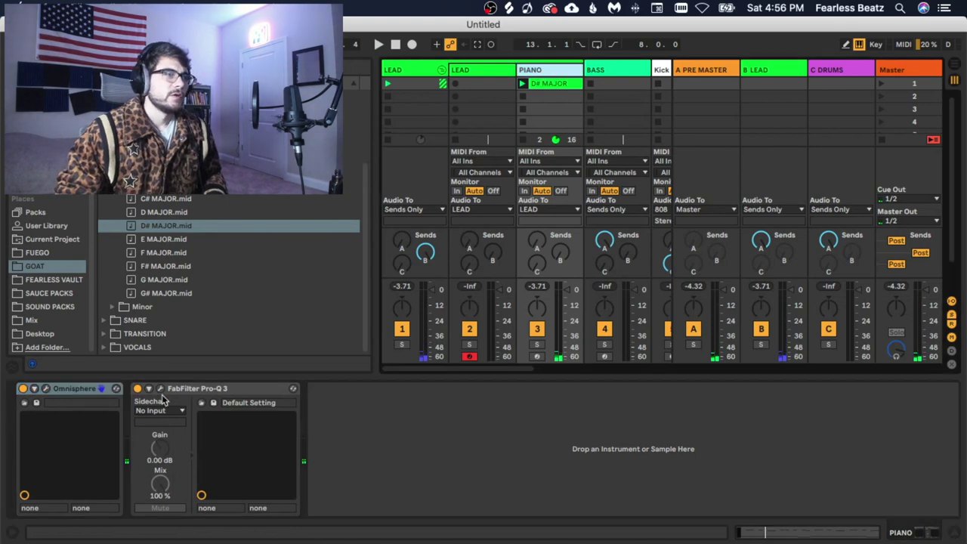
{"action": "left_click", "coordinate": [46, 388]}
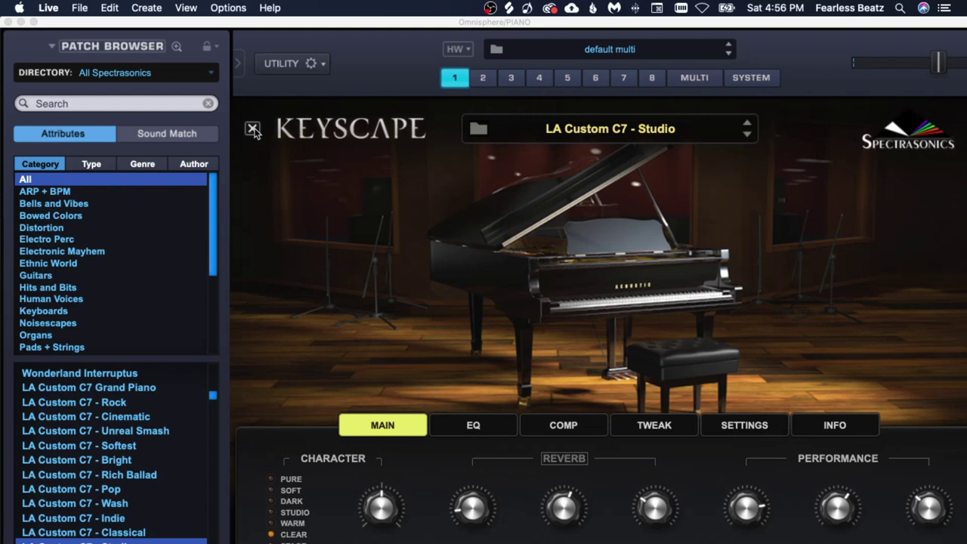
{"action": "left_click", "coordinate": [253, 130]}
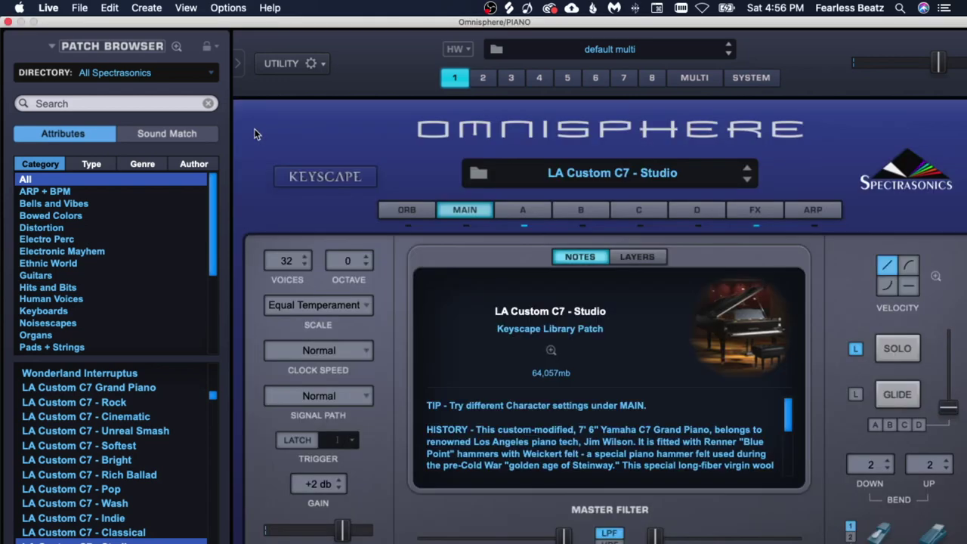
{"action": "left_click", "coordinate": [521, 210]}
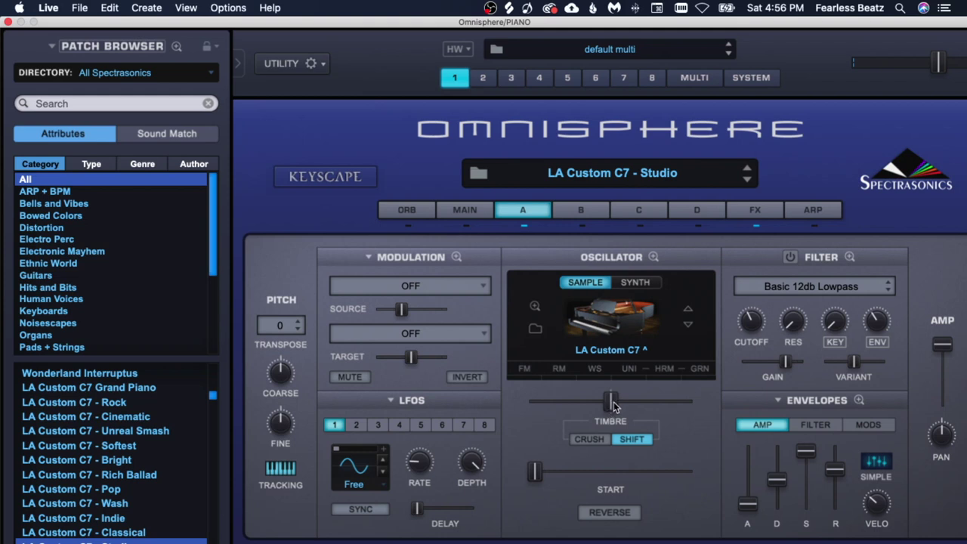
{"action": "left_click_drag", "start_coordinate": [613, 403], "coordinate": [569, 403]}
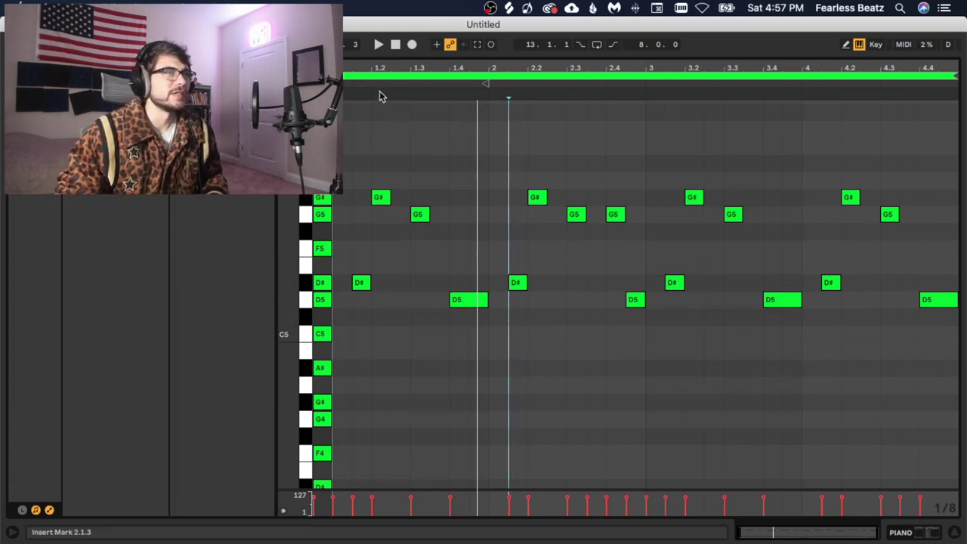
Nudge the first bar's G#5, G5 and D5 melody notes slightly later, off the grid.
{"action": "left_click_drag", "start_coordinate": [358, 69], "coordinate": [424, 295]}
{"action": "left_click_drag", "start_coordinate": [465, 201], "coordinate": [475, 210]}
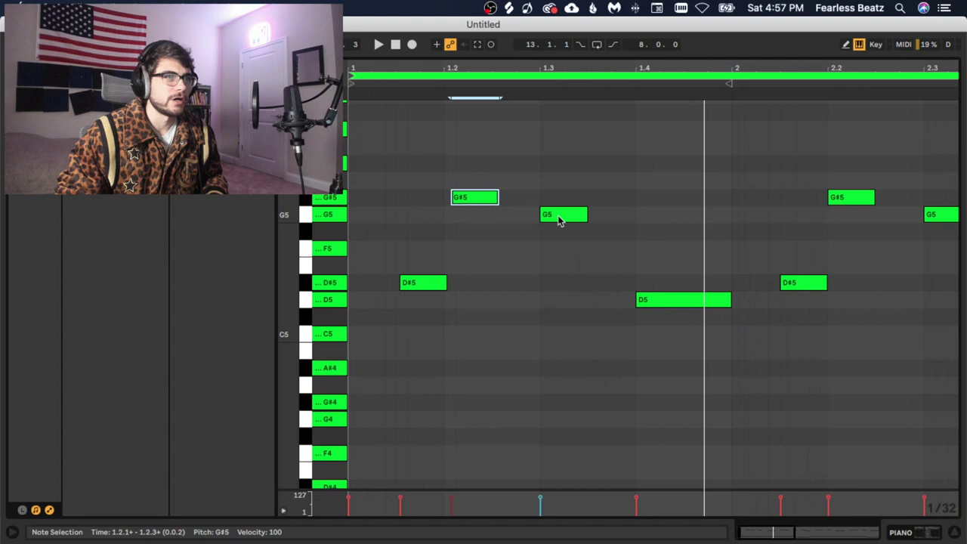
{"action": "left_click_drag", "start_coordinate": [560, 220], "coordinate": [563, 219]}
{"action": "left_click_drag", "start_coordinate": [642, 294], "coordinate": [650, 301]}
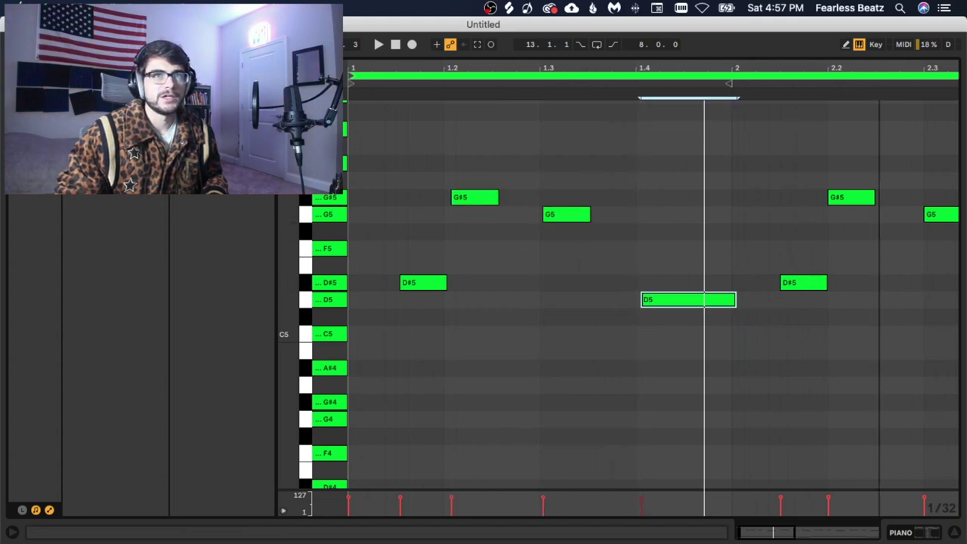
Nudge the second bar's D#5, G#5, both G5 and D5 melody notes slightly later, off the grid.
{"action": "scroll", "coordinate": [654, 302], "scroll_direction": "right", "scroll_amount": 5}
{"action": "left_click_drag", "start_coordinate": [587, 282], "coordinate": [591, 284]}
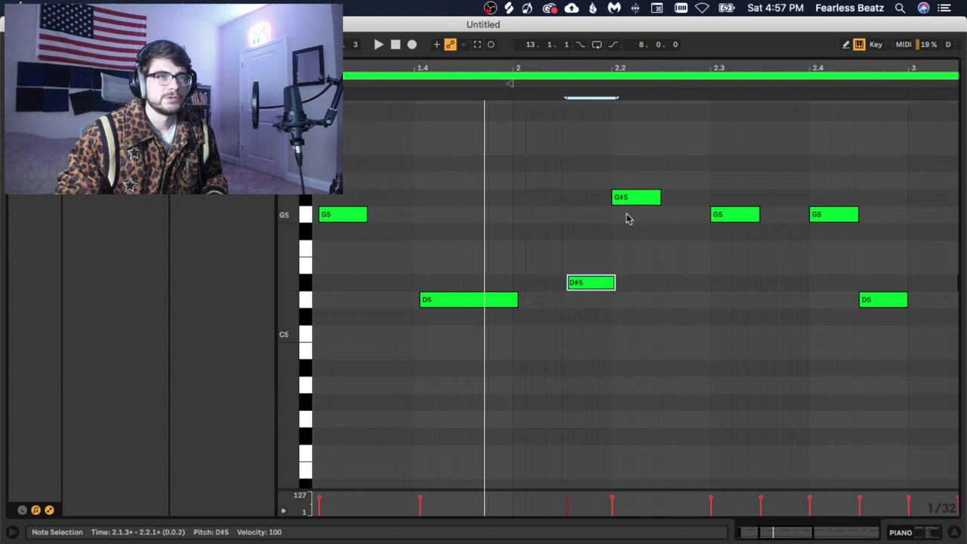
{"action": "left_click_drag", "start_coordinate": [627, 199], "coordinate": [630, 199]}
{"action": "left_click_drag", "start_coordinate": [718, 218], "coordinate": [723, 217]}
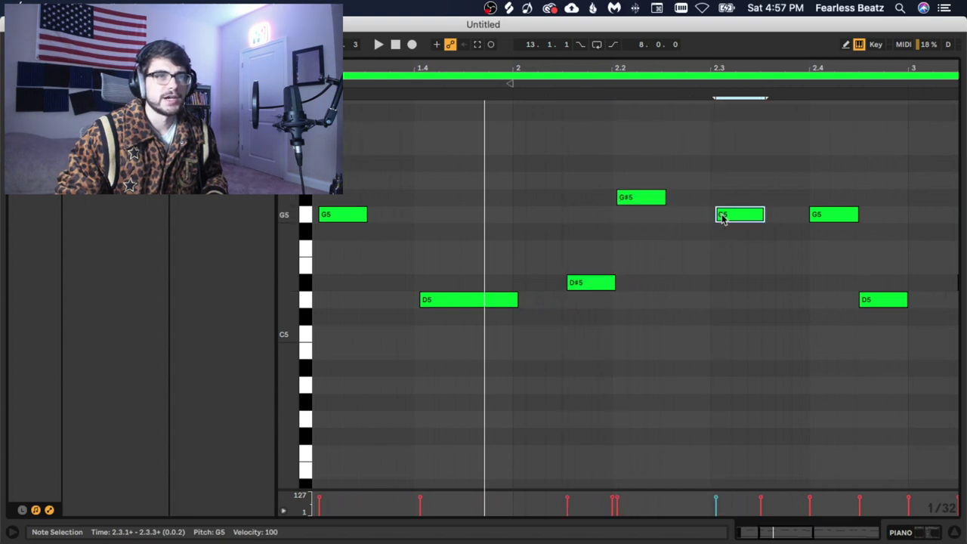
{"action": "left_click_drag", "start_coordinate": [839, 218], "coordinate": [844, 219]}
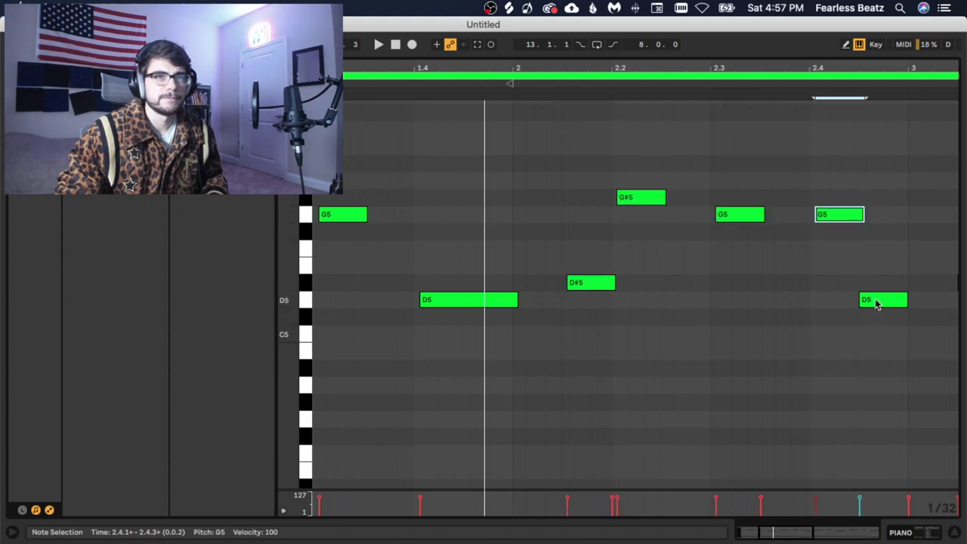
{"action": "left_click_drag", "start_coordinate": [877, 302], "coordinate": [882, 303]}
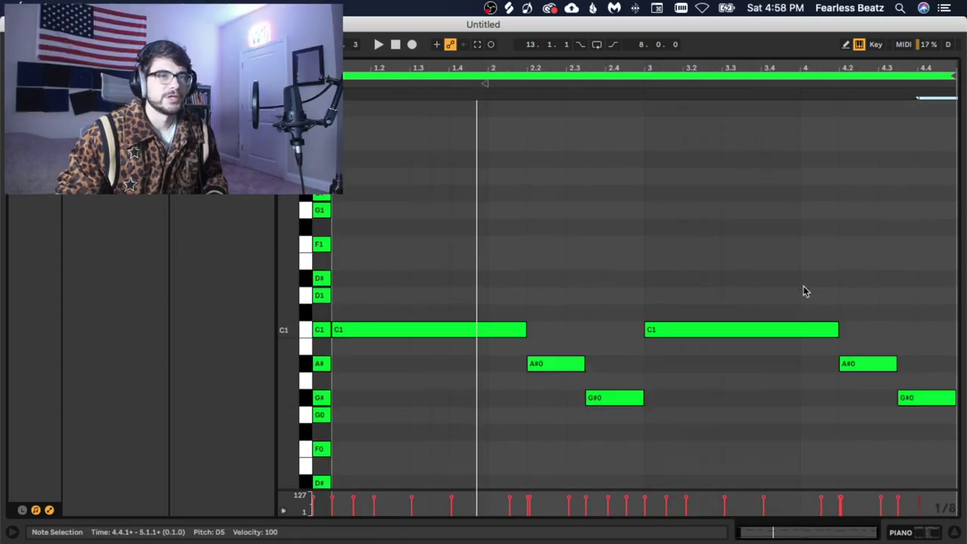
Select all the C1, A#0 and G#0 bass notes and trim their starts slightly later, off the grid.
{"action": "scroll", "coordinate": [801, 288], "scroll_direction": "down", "scroll_amount": 2}
{"action": "left_click_drag", "start_coordinate": [425, 233], "coordinate": [946, 417]}
{"action": "left_click_drag", "start_coordinate": [334, 68], "coordinate": [369, 136]}
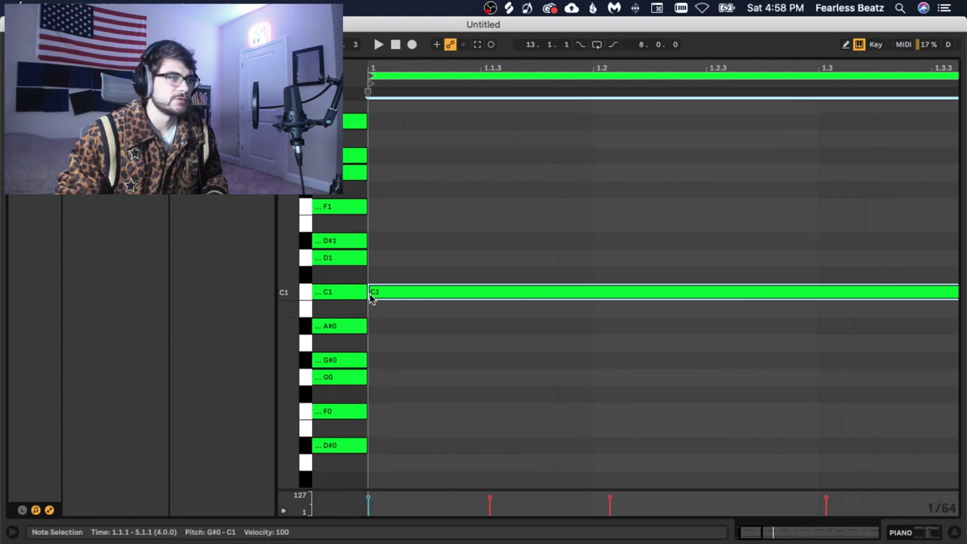
{"action": "left_click_drag", "start_coordinate": [370, 297], "coordinate": [375, 292]}
{"action": "left_click_drag", "start_coordinate": [408, 70], "coordinate": [343, 72]}
{"action": "scroll", "coordinate": [537, 382], "scroll_direction": "up", "scroll_amount": 3}
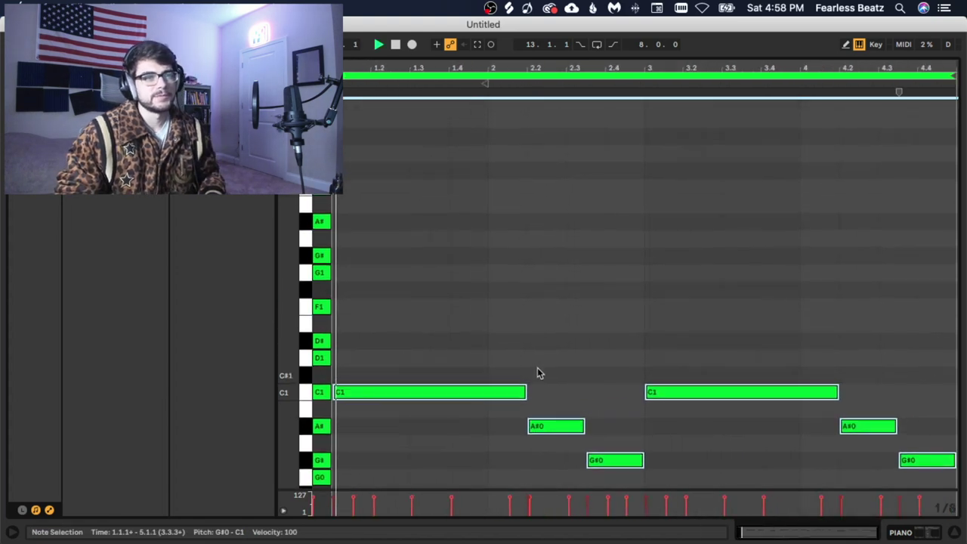
{"action": "scroll", "coordinate": [552, 357], "scroll_direction": "up", "scroll_amount": 3}
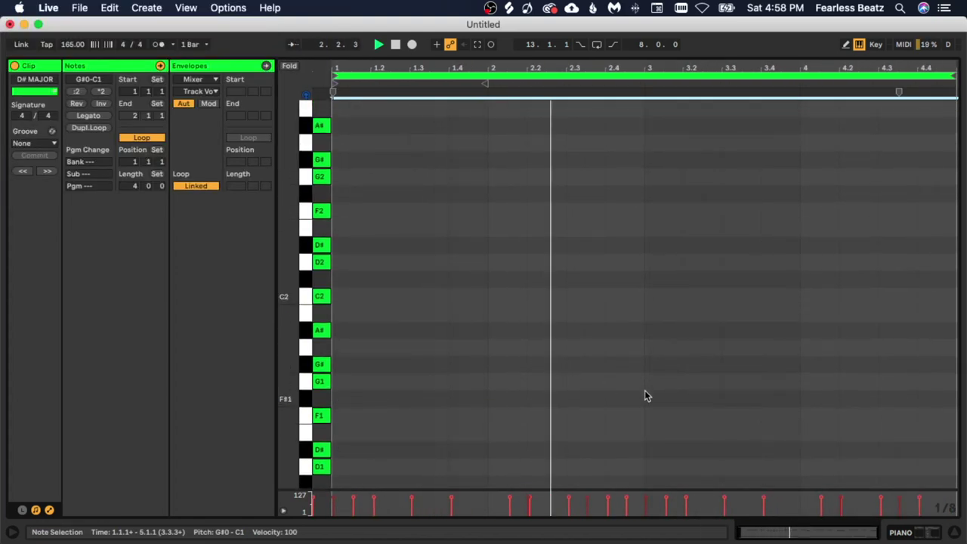
{"action": "scroll", "coordinate": [644, 390], "scroll_direction": "down", "scroll_amount": 6}
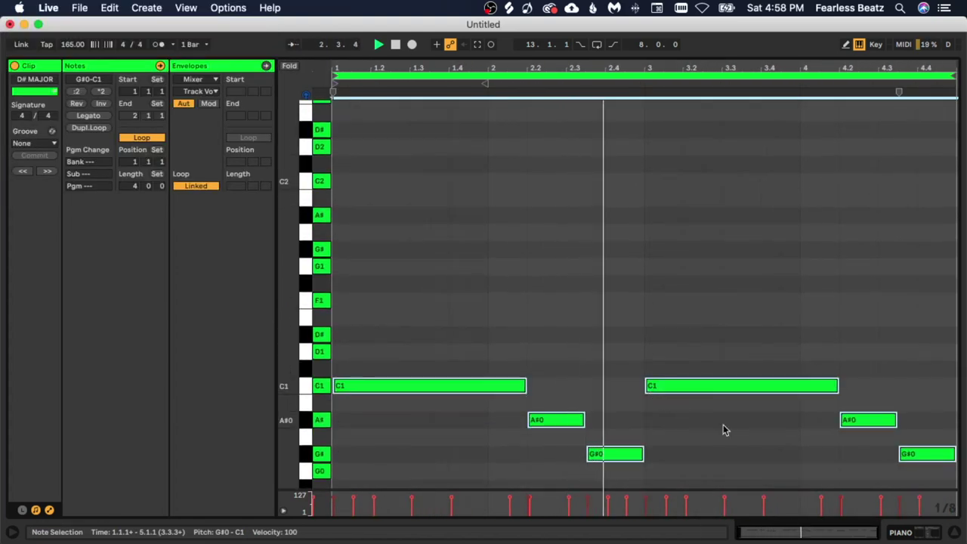
Check the note velocities in the PIANO track's D# MAJOR clip and return to the track's device chain.
{"action": "left_click", "coordinate": [919, 537]}
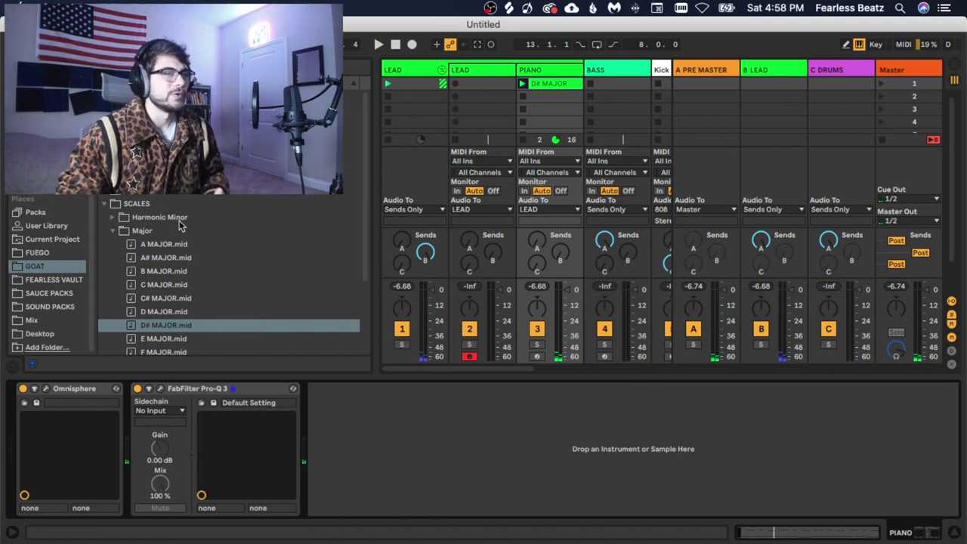
{"action": "left_click", "coordinate": [568, 84]}
{"action": "double_click", "coordinate": [569, 86]}
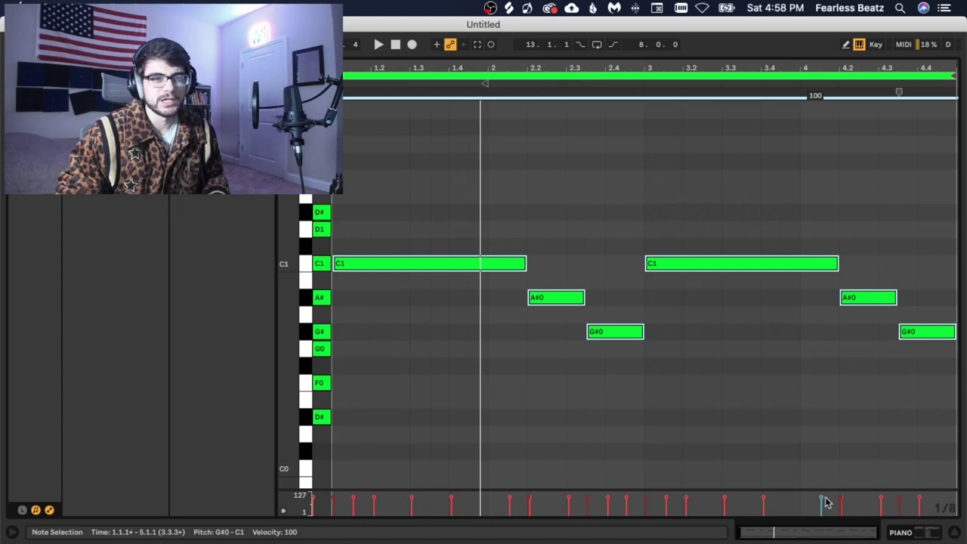
{"action": "left_click", "coordinate": [917, 533]}
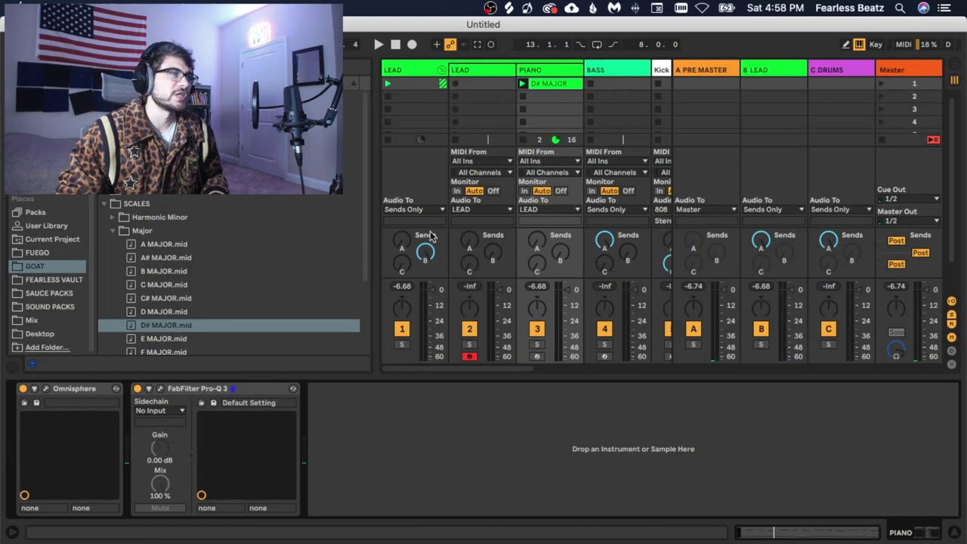
Add the Velocity MIDI effect before Omnisphere on the PIANO track.
{"action": "scroll", "coordinate": [64, 237], "scroll_direction": "up", "scroll_amount": 3}
{"action": "left_click", "coordinate": [42, 218]}
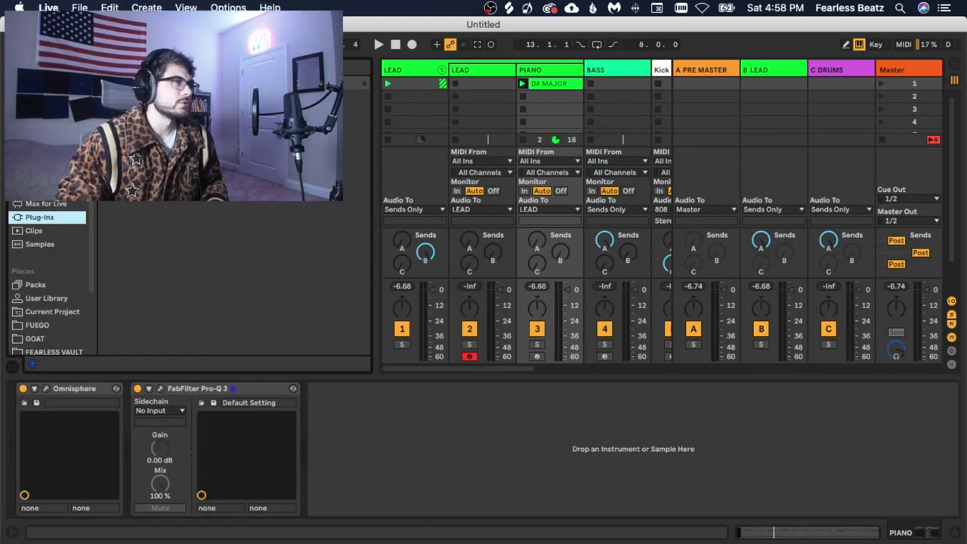
{"action": "left_click", "coordinate": [46, 190]}
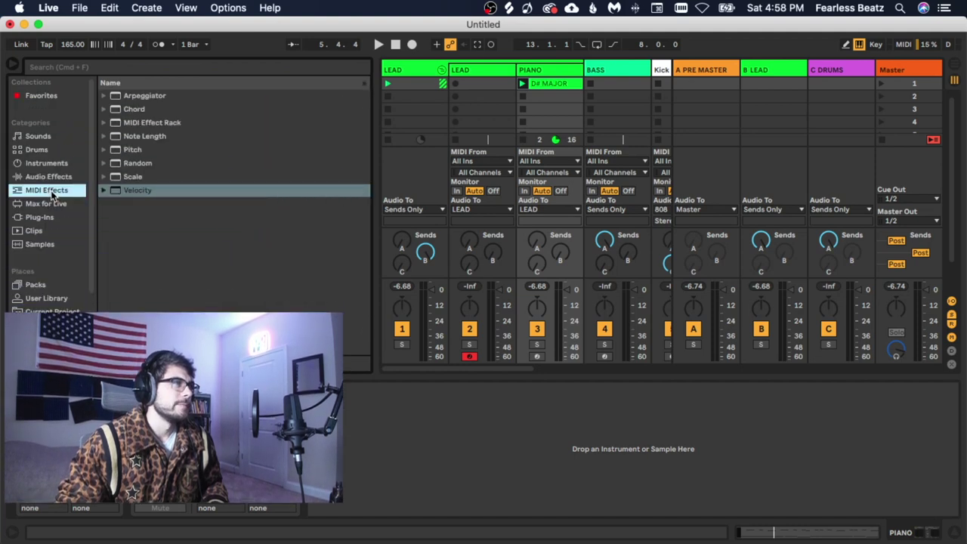
{"action": "double_click", "coordinate": [146, 192]}
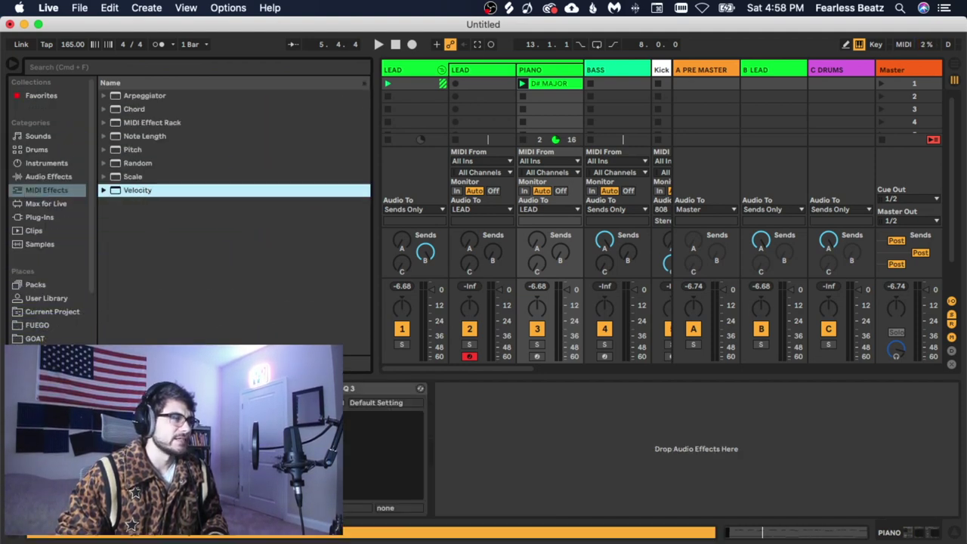
{"action": "left_click", "coordinate": [541, 71]}
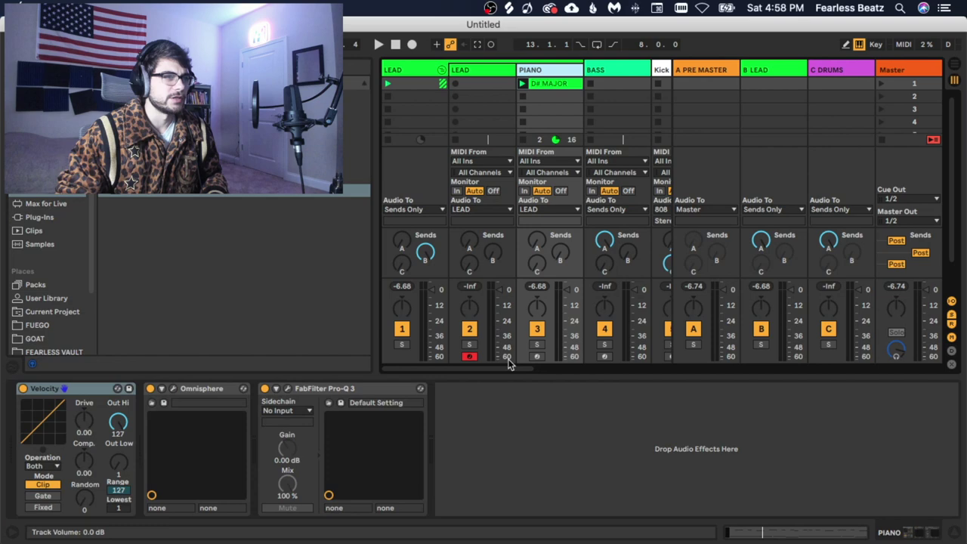
Play the piano clip and set the Velocity effect's Random amount to 20.
{"action": "key", "text": "space"}
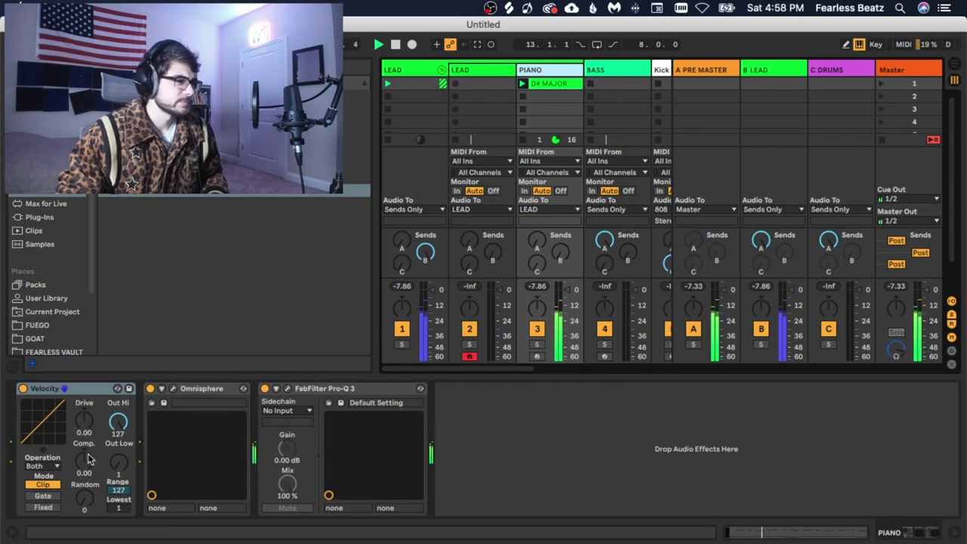
{"action": "left_click_drag", "start_coordinate": [83, 502], "coordinate": [83, 487]}
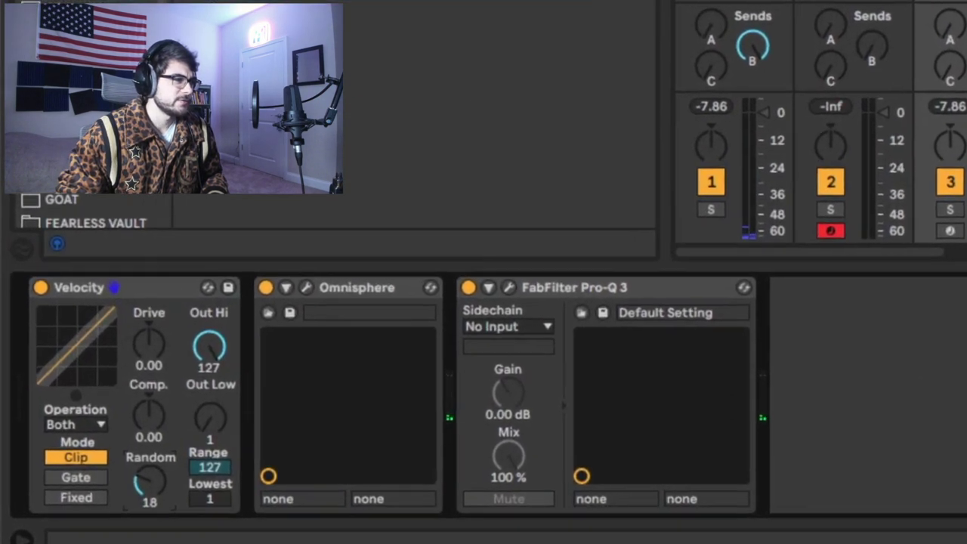
{"action": "left_click_drag", "start_coordinate": [149, 481], "coordinate": [149, 478]}
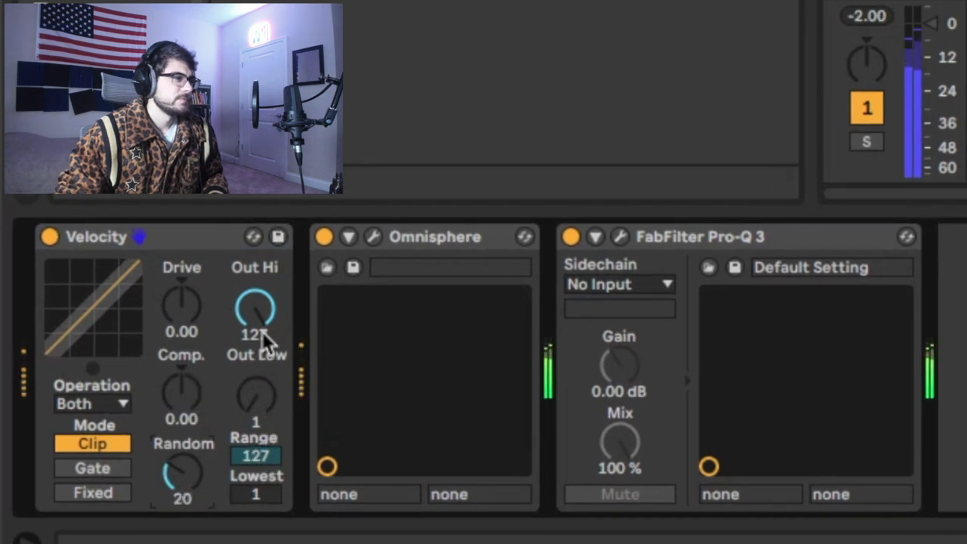
Set the Velocity effect's Out Hi to 83 and Out Low to 52.
{"action": "left_click_drag", "start_coordinate": [269, 341], "coordinate": [268, 363]}
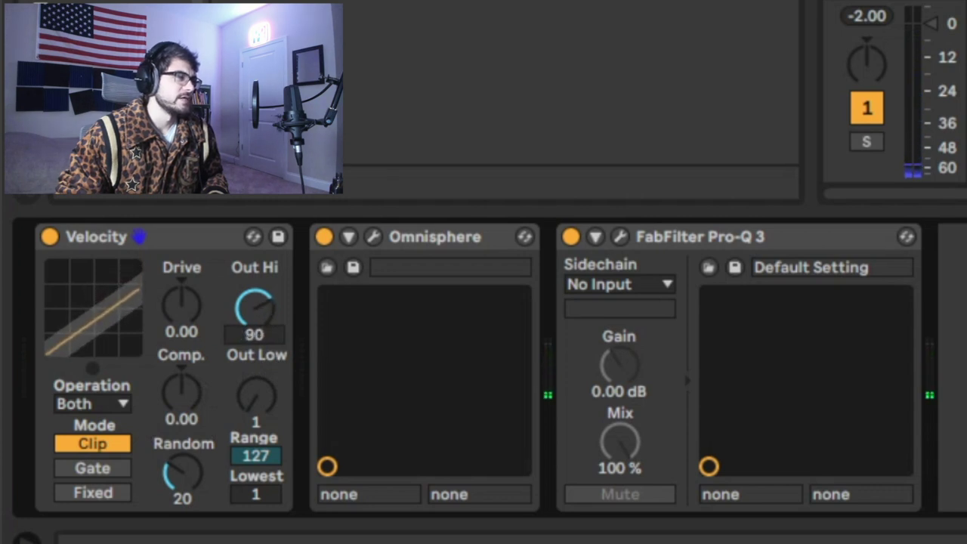
{"action": "left_click_drag", "start_coordinate": [252, 409], "coordinate": [252, 382]}
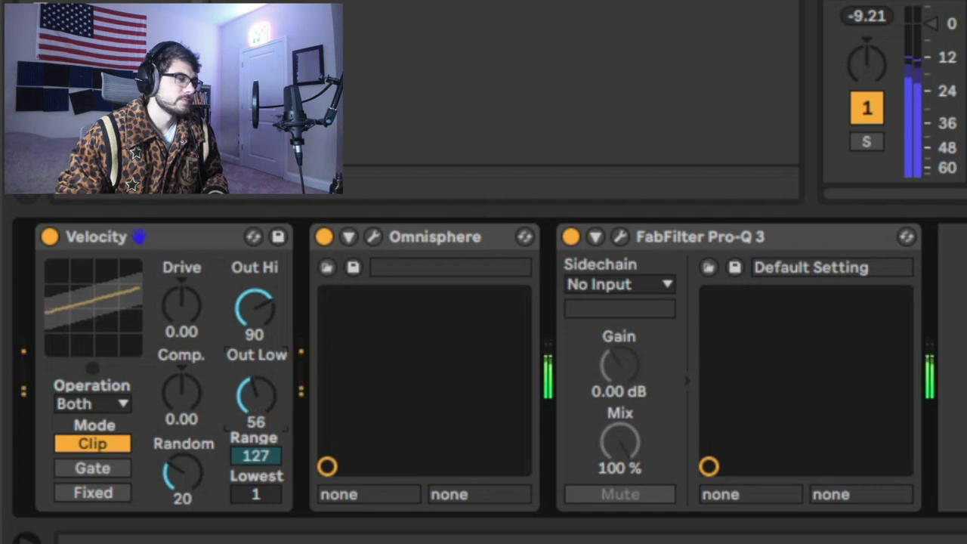
{"action": "left_click_drag", "start_coordinate": [257, 310], "coordinate": [258, 316]}
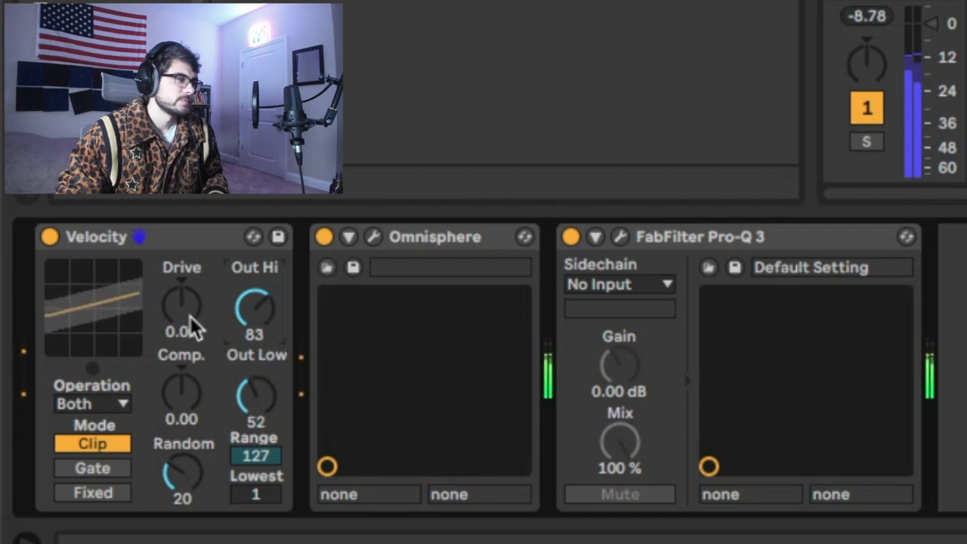
Set the Velocity effect's Drive to 0.16 and compare the piano playback with the effect bypassed and enabled.
{"action": "left_click_drag", "start_coordinate": [183, 313], "coordinate": [183, 306]}
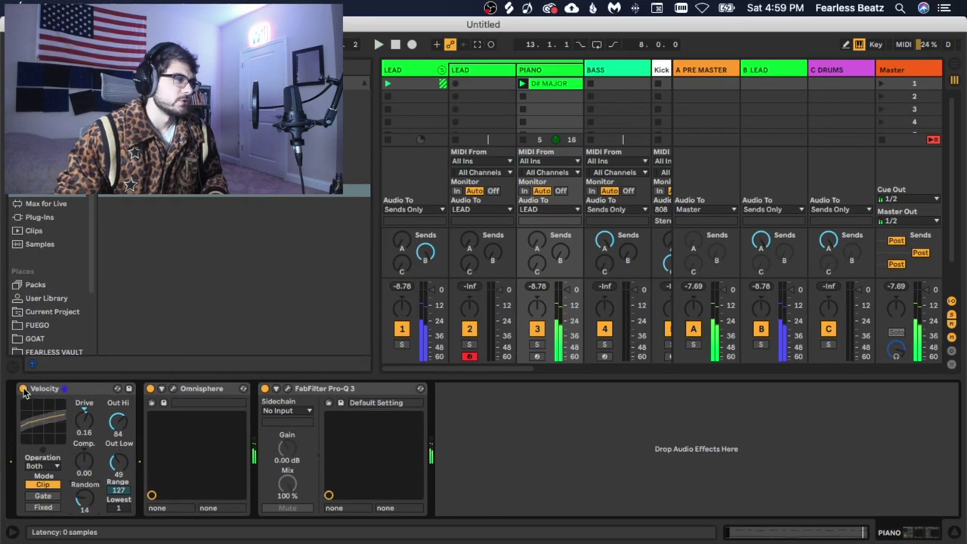
{"action": "left_click", "coordinate": [23, 388]}
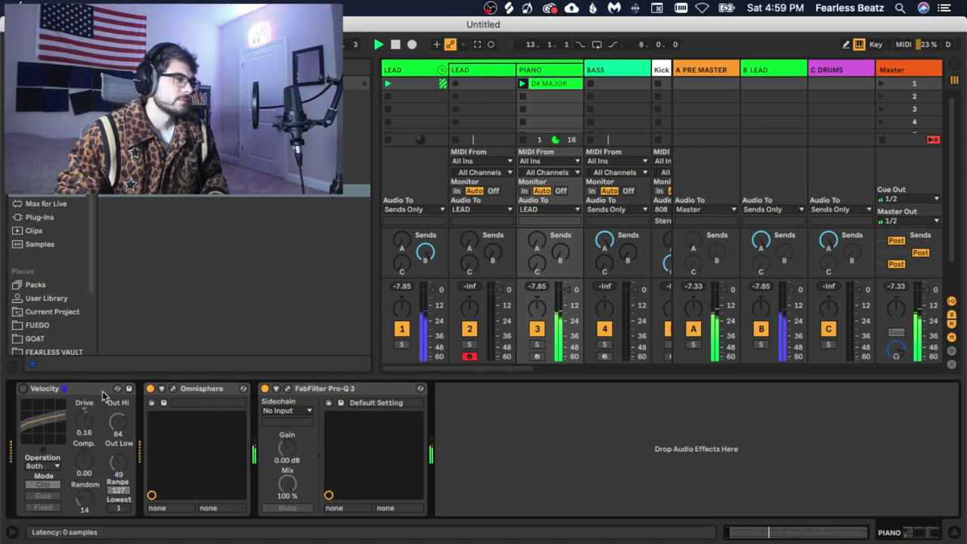
{"action": "left_click", "coordinate": [22, 389]}
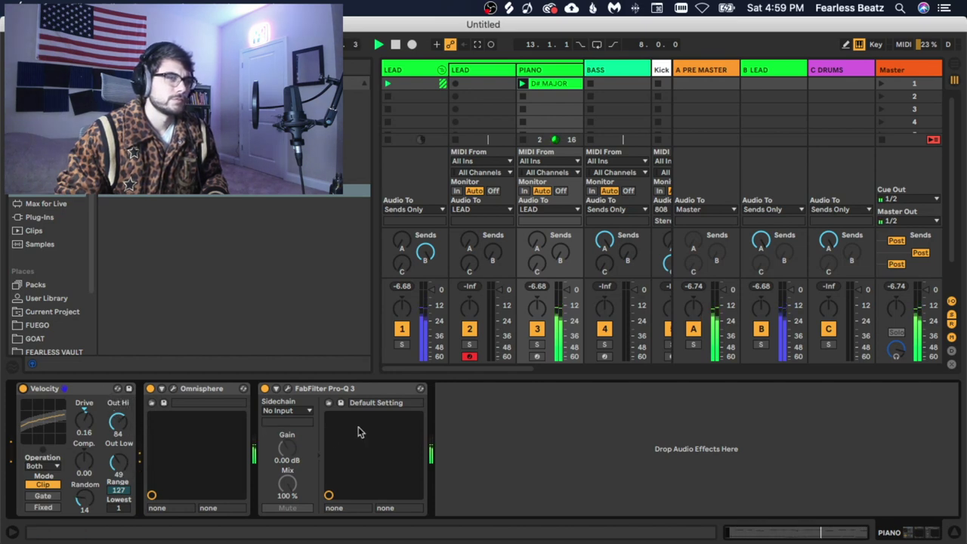
Add a low shelf band in FabFilter Pro-Q 3 on the PIANO track, cutting about 9 dB around 250 Hz.
{"action": "left_click", "coordinate": [452, 440]}
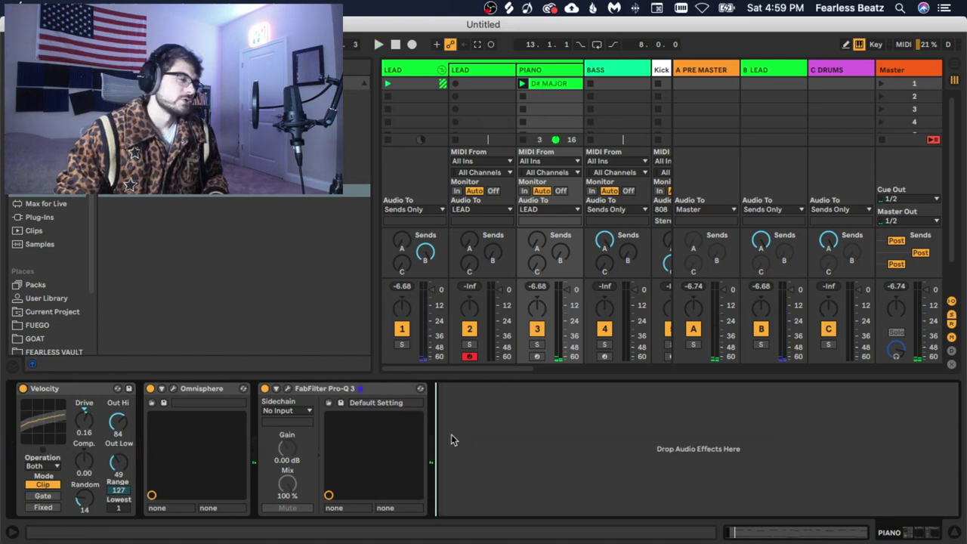
{"action": "left_click", "coordinate": [333, 389]}
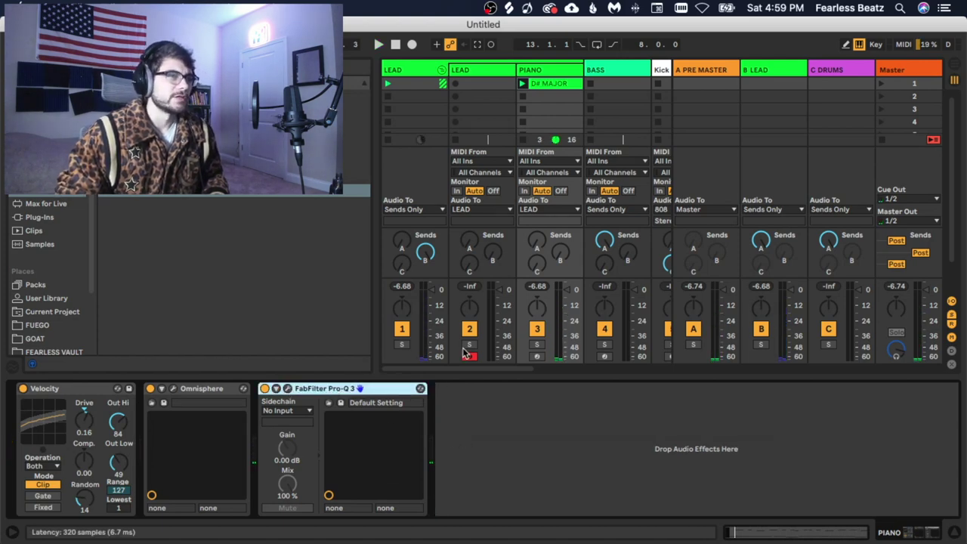
{"action": "key", "text": "space"}
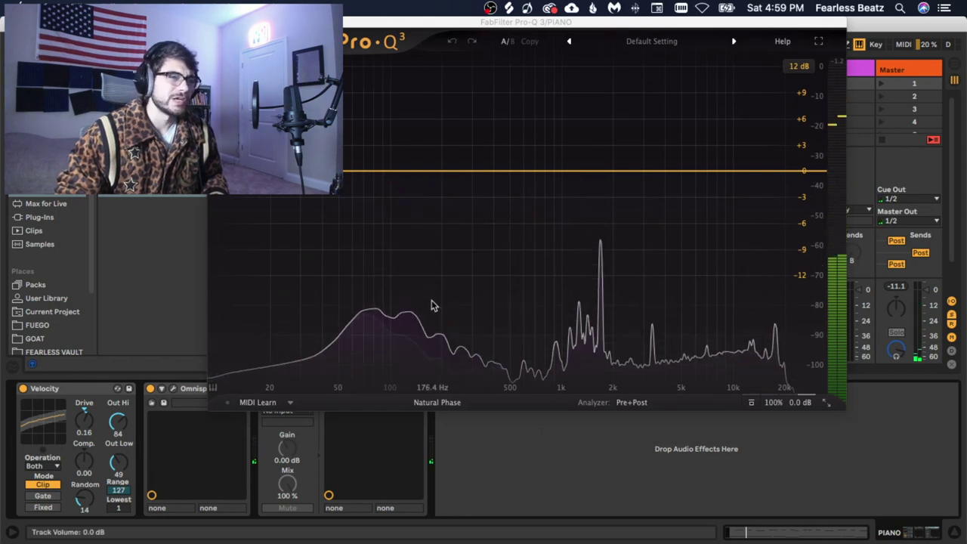
{"action": "left_click_drag", "start_coordinate": [376, 171], "coordinate": [381, 197]}
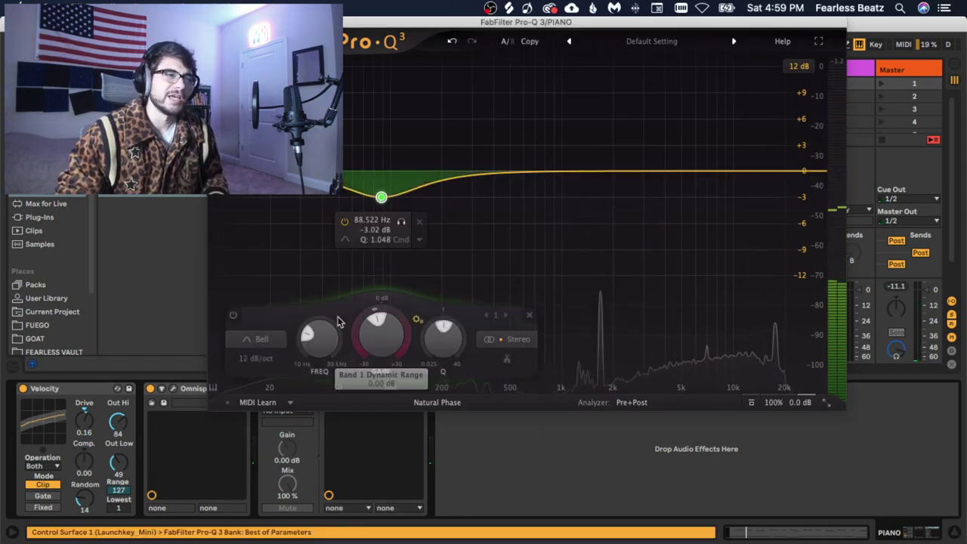
{"action": "left_click", "coordinate": [257, 339]}
{"action": "left_click", "coordinate": [260, 218]}
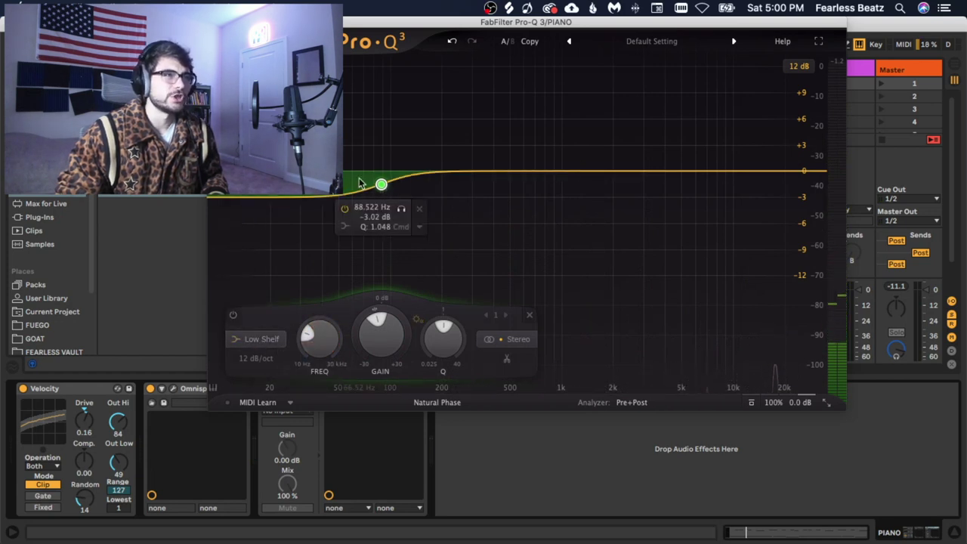
{"action": "left_click_drag", "start_coordinate": [381, 186], "coordinate": [444, 203]}
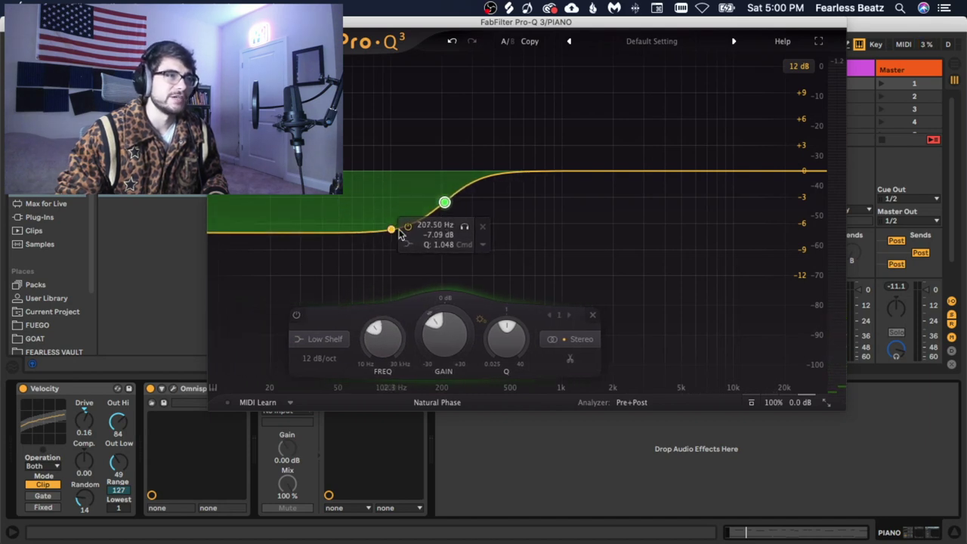
{"action": "left_click_drag", "start_coordinate": [445, 204], "coordinate": [455, 217]}
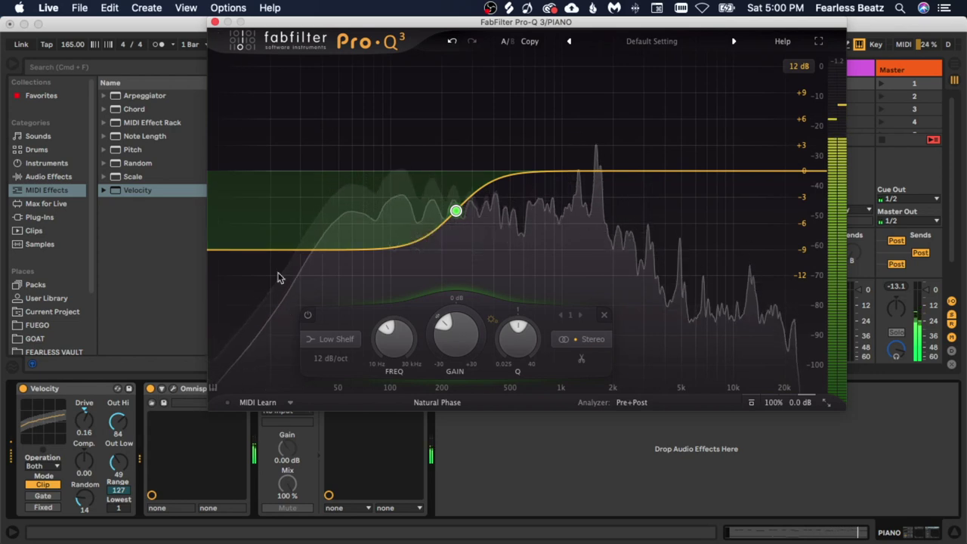
Add a 12 dB/oct low cut at about 53 Hz and adjust the low shelf to about 252 Hz and -9.3 dB.
{"action": "left_click", "coordinate": [261, 339]}
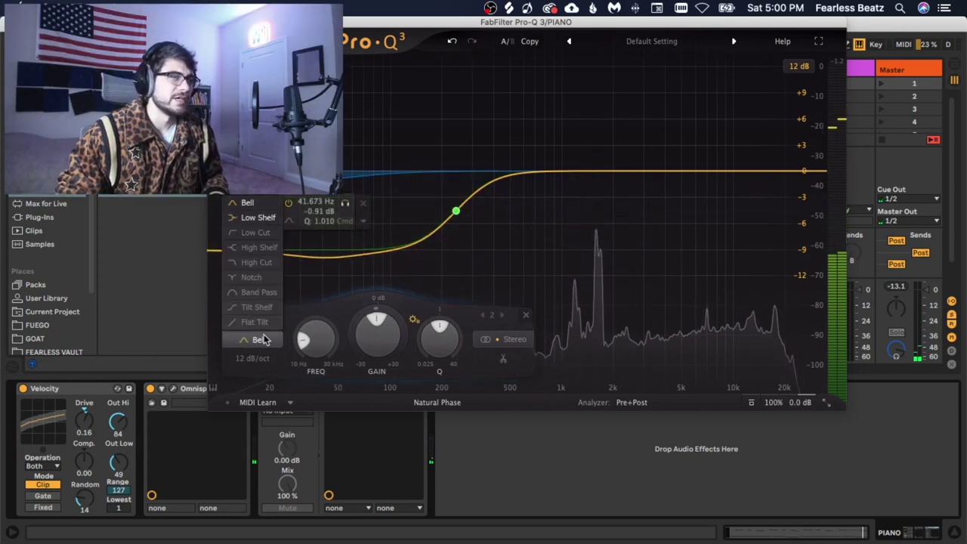
{"action": "left_click", "coordinate": [255, 232]}
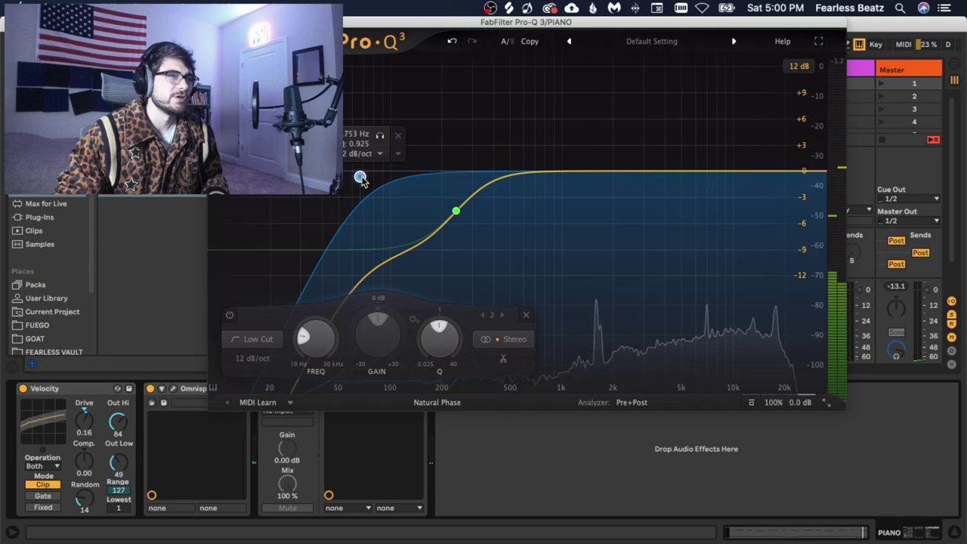
{"action": "mouse_move", "coordinate": [359, 177]}
{"action": "left_mouse_down"}
{"action": "mouse_move", "coordinate": [322, 172]}
{"action": "mouse_move", "coordinate": [345, 171]}
{"action": "left_mouse_up"}
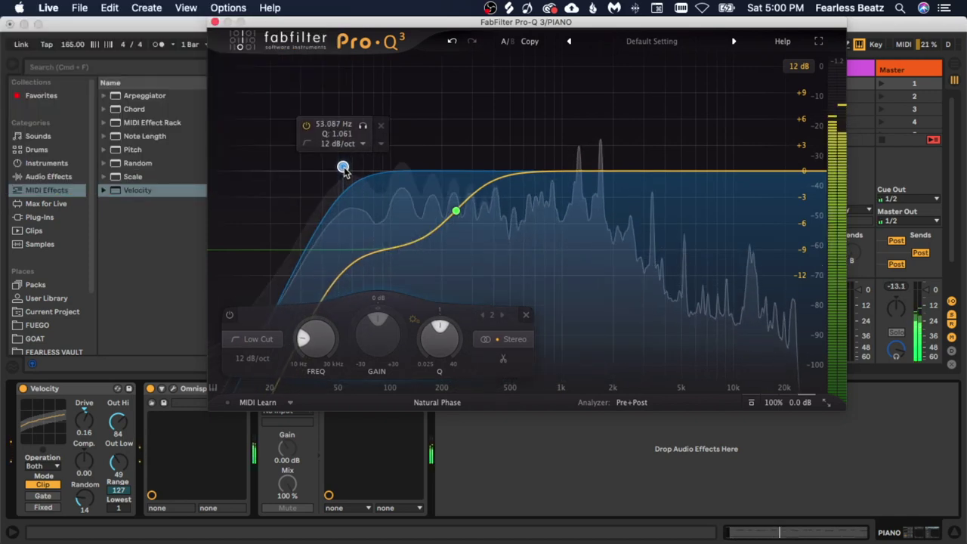
{"action": "left_click", "coordinate": [458, 211]}
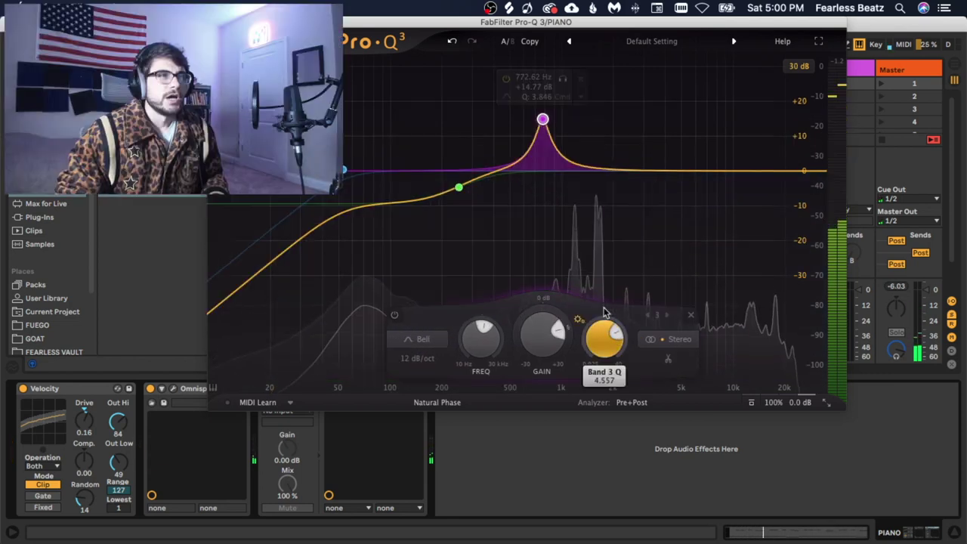
Add a strongly boosted bell band and sweep it through the piano's mid frequencies to listen for resonances.
{"action": "scroll", "coordinate": [605, 280], "scroll_direction": "up", "scroll_amount": 3}
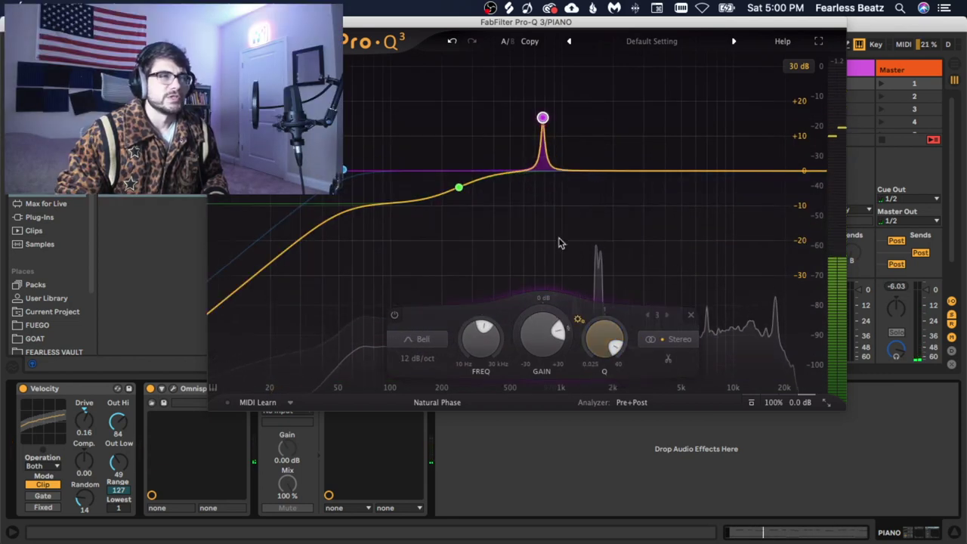
{"action": "mouse_move", "coordinate": [543, 118]}
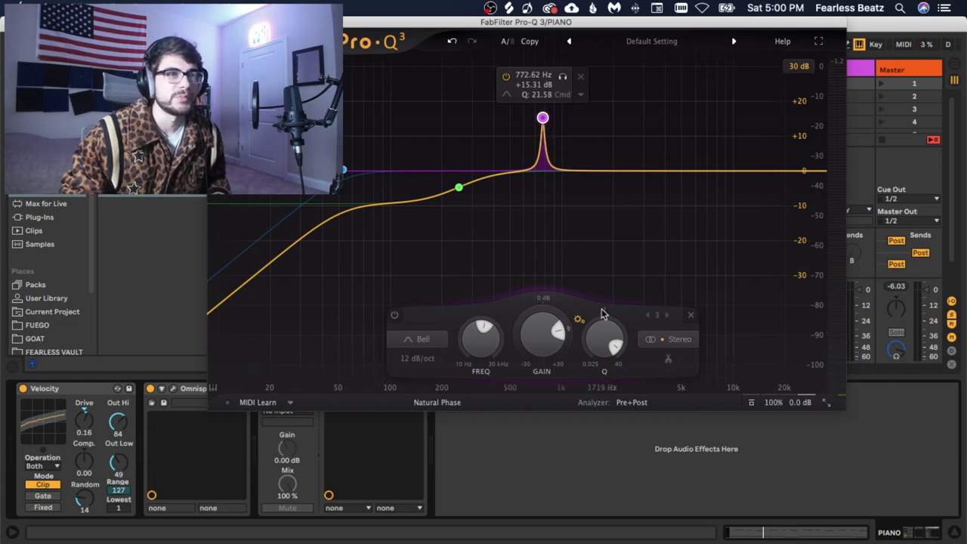
{"action": "left_click_drag", "start_coordinate": [602, 344], "coordinate": [601, 368]}
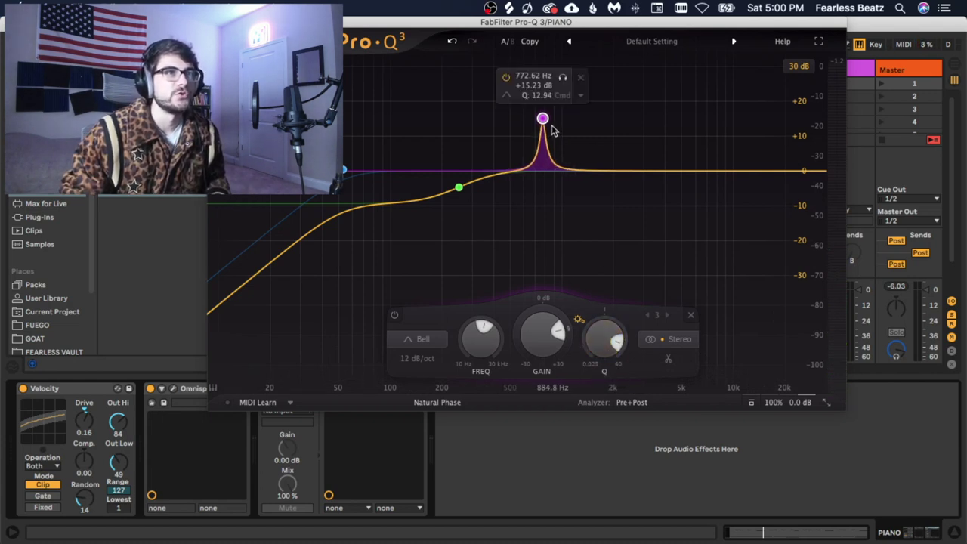
{"action": "left_click_drag", "start_coordinate": [542, 121], "coordinate": [492, 66]}
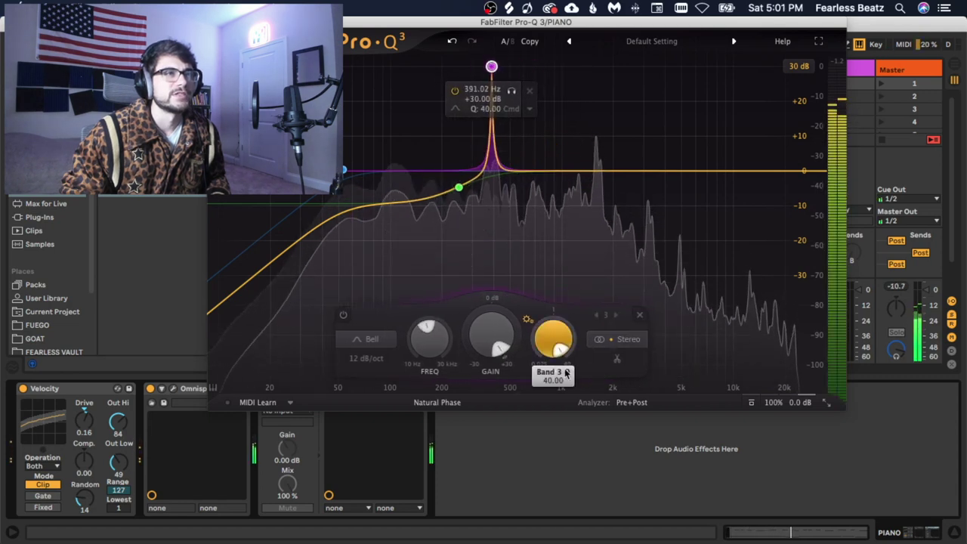
{"action": "scroll", "coordinate": [563, 311], "scroll_direction": "down", "scroll_amount": 5}
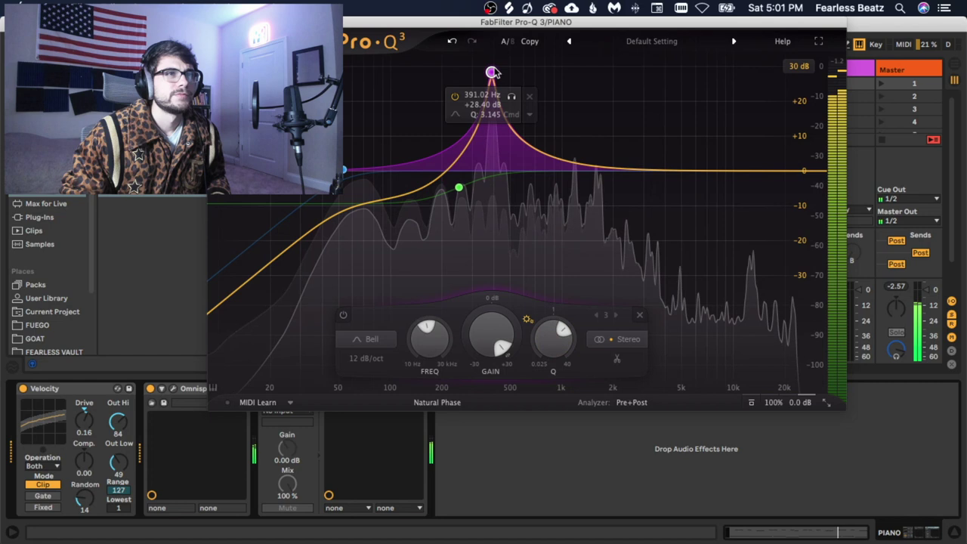
{"action": "left_click_drag", "start_coordinate": [494, 73], "coordinate": [563, 71]}
Turn the swept bell into a cut of about 9.8 dB at 1217 Hz with a Q of about 6.1.
{"action": "left_click_drag", "start_coordinate": [492, 74], "coordinate": [577, 211]}
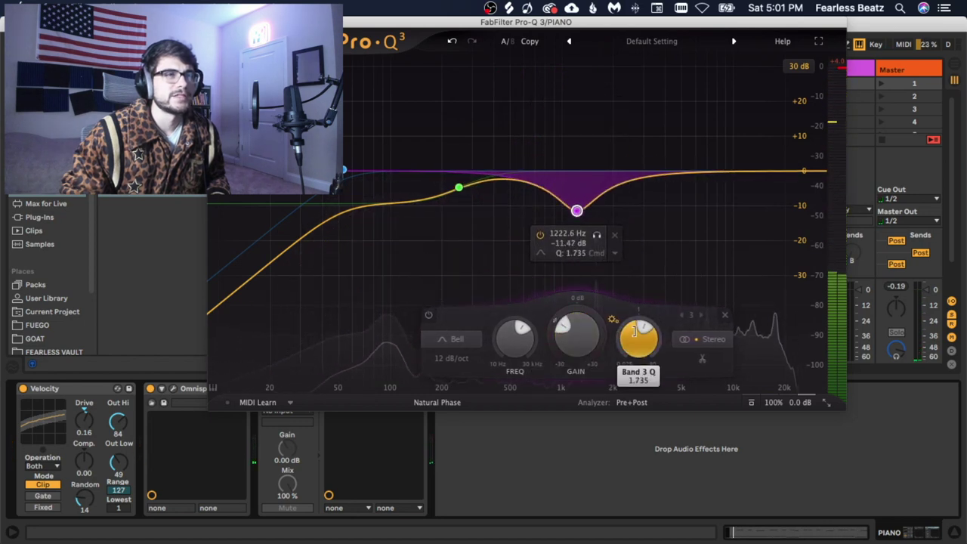
{"action": "left_click_drag", "start_coordinate": [639, 336], "coordinate": [639, 294]}
{"action": "mouse_move", "coordinate": [581, 221]}
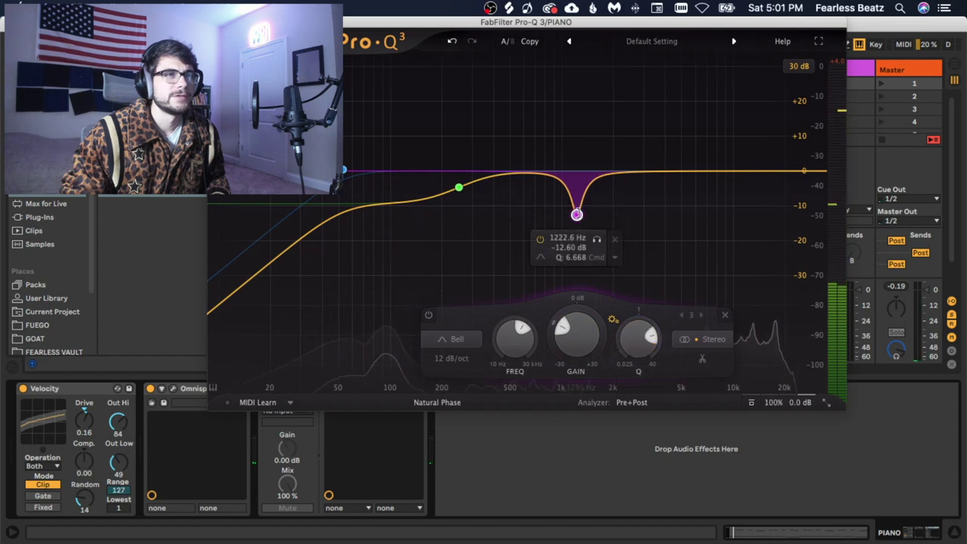
{"action": "key", "text": "space"}
{"action": "left_click_drag", "start_coordinate": [576, 214], "coordinate": [577, 205]}
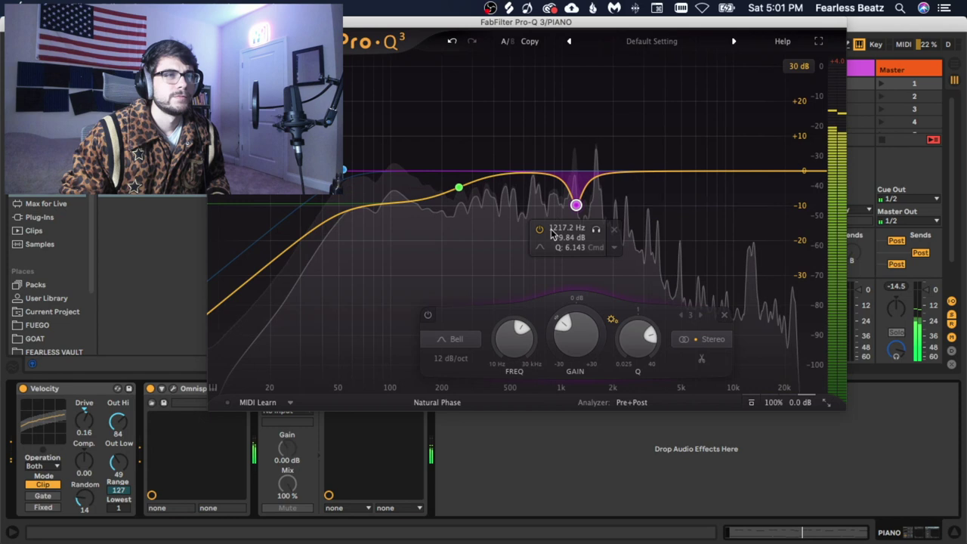
Add a second bell cutting about 9 dB near 647 Hz with Q 14.56, and ease the 1.2 kHz cut to about -7 dB.
{"action": "left_click_drag", "start_coordinate": [533, 98], "coordinate": [531, 80]}
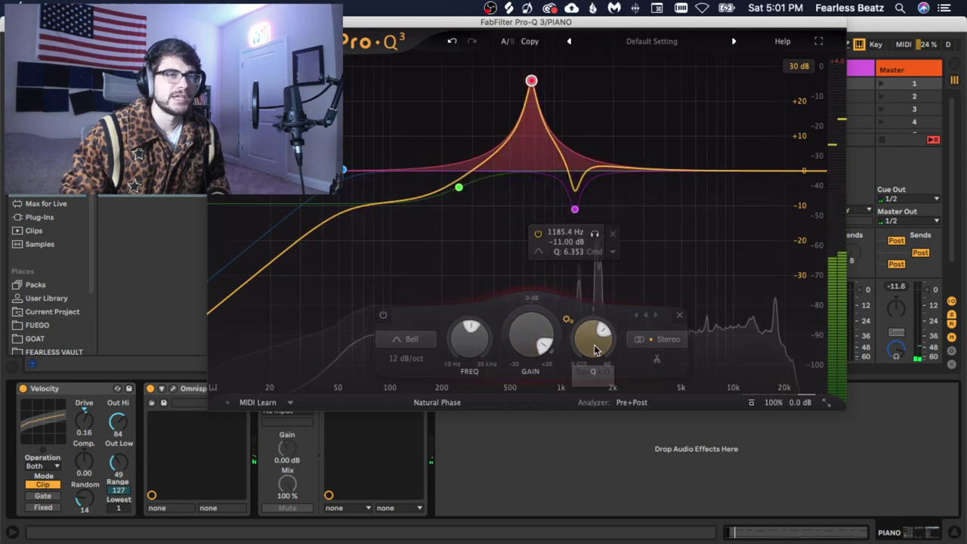
{"action": "left_click_drag", "start_coordinate": [595, 346], "coordinate": [594, 335]}
{"action": "scroll", "coordinate": [595, 336], "scroll_direction": "up", "scroll_amount": 5}
{"action": "mouse_move", "coordinate": [531, 79]}
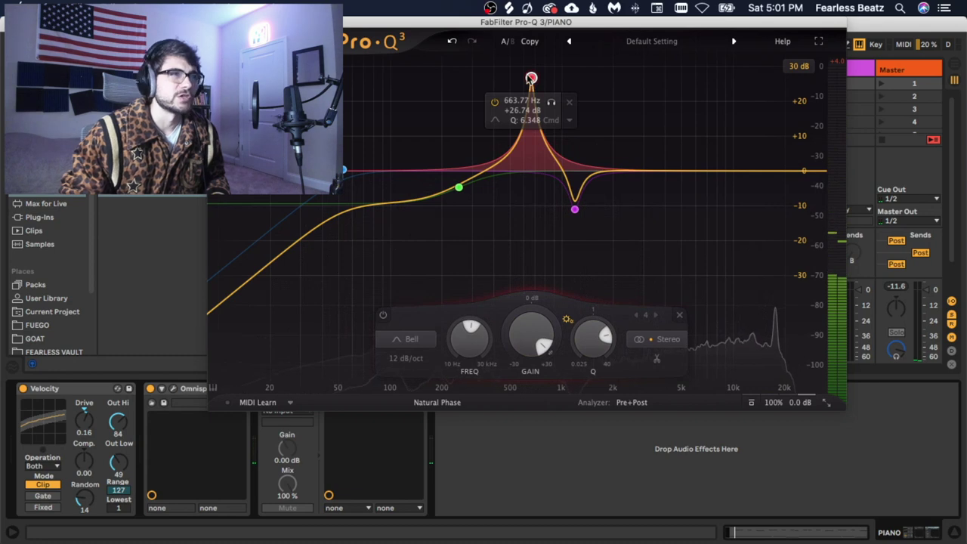
{"action": "left_click_drag", "start_coordinate": [531, 79], "coordinate": [529, 205]}
{"action": "left_click_drag", "start_coordinate": [590, 339], "coordinate": [582, 306]}
{"action": "left_click_drag", "start_coordinate": [530, 203], "coordinate": [579, 195]}
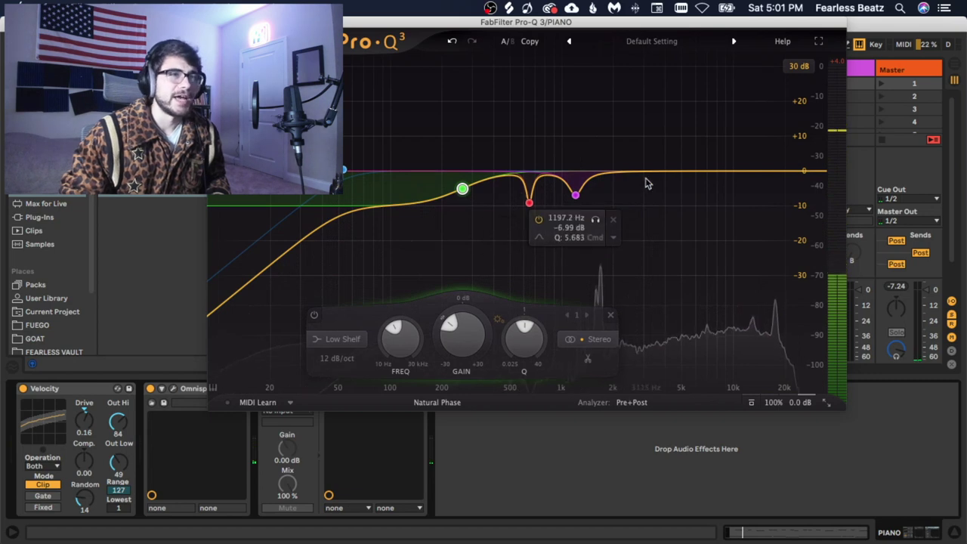
Add a bell boost of about 5 dB at 3860 Hz with a Q of about 3.05.
{"action": "left_click_drag", "start_coordinate": [642, 173], "coordinate": [660, 132]}
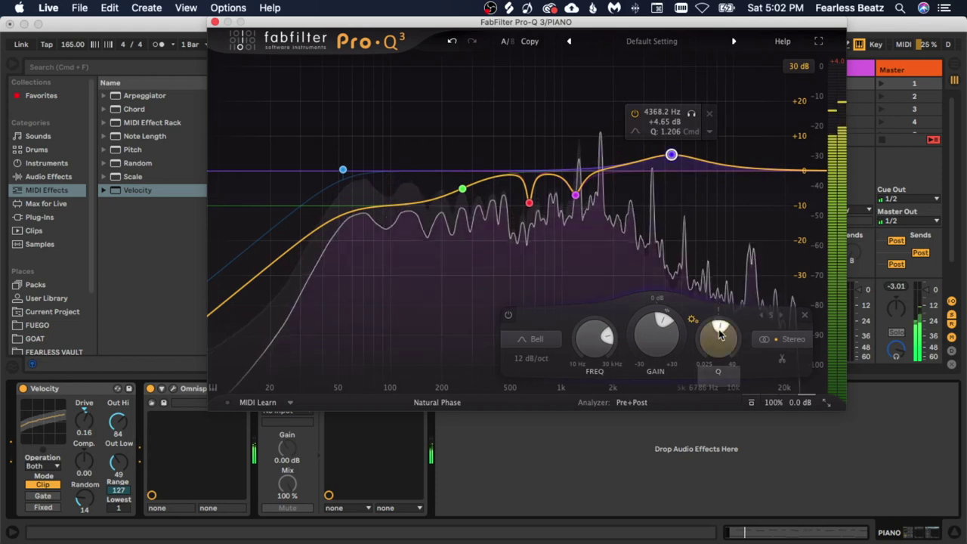
{"action": "scroll", "coordinate": [672, 155], "scroll_direction": "up", "scroll_amount": 5}
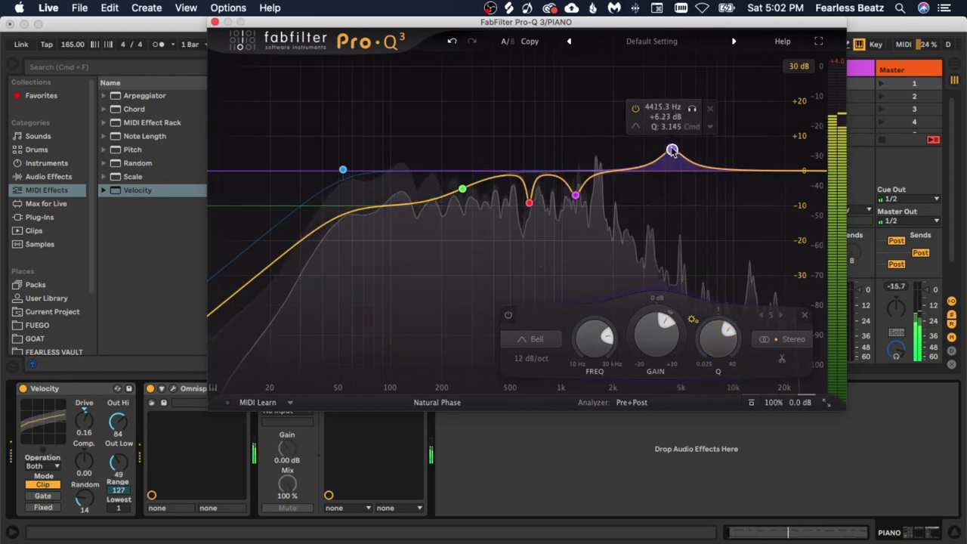
{"action": "left_click_drag", "start_coordinate": [664, 152], "coordinate": [660, 155]}
Set the high cut's slope to 72 dB/oct, lower its frequency to about 7 kHz and close the equalizer window.
{"action": "left_click", "coordinate": [531, 359]}
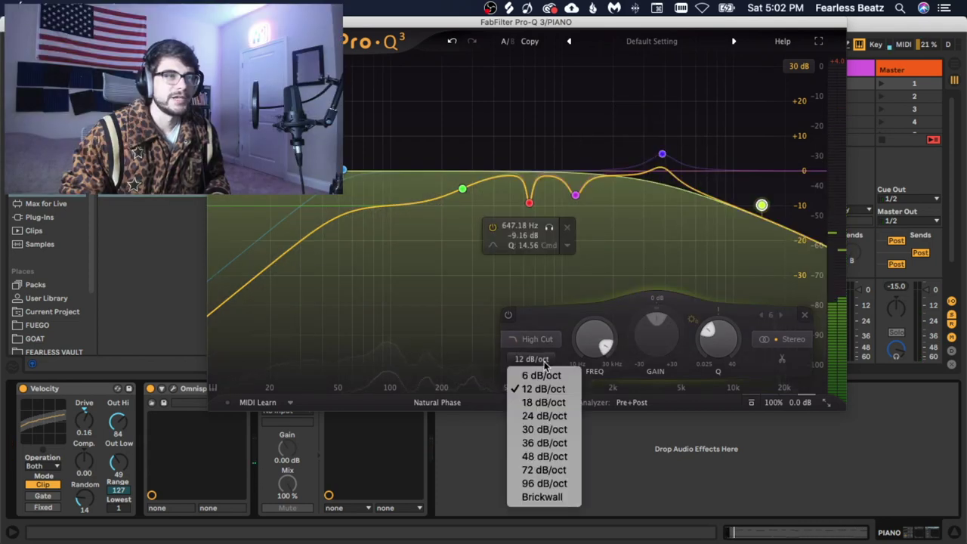
{"action": "left_click", "coordinate": [545, 470]}
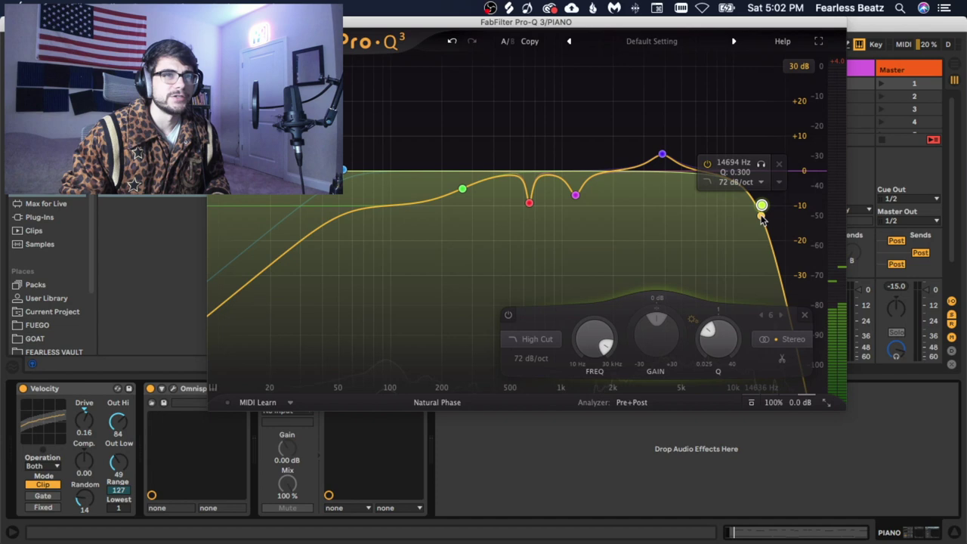
{"action": "left_click_drag", "start_coordinate": [757, 196], "coordinate": [707, 177]}
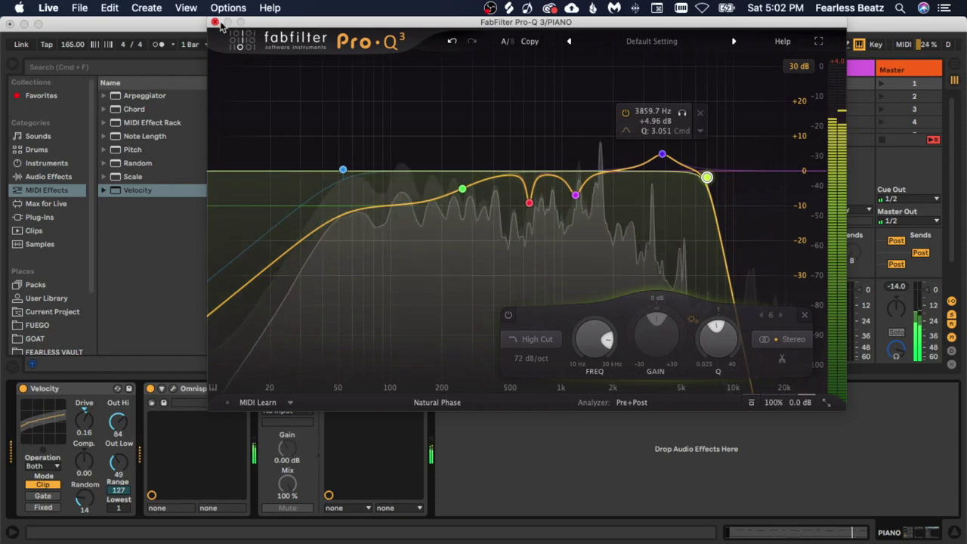
{"action": "left_click", "coordinate": [215, 22]}
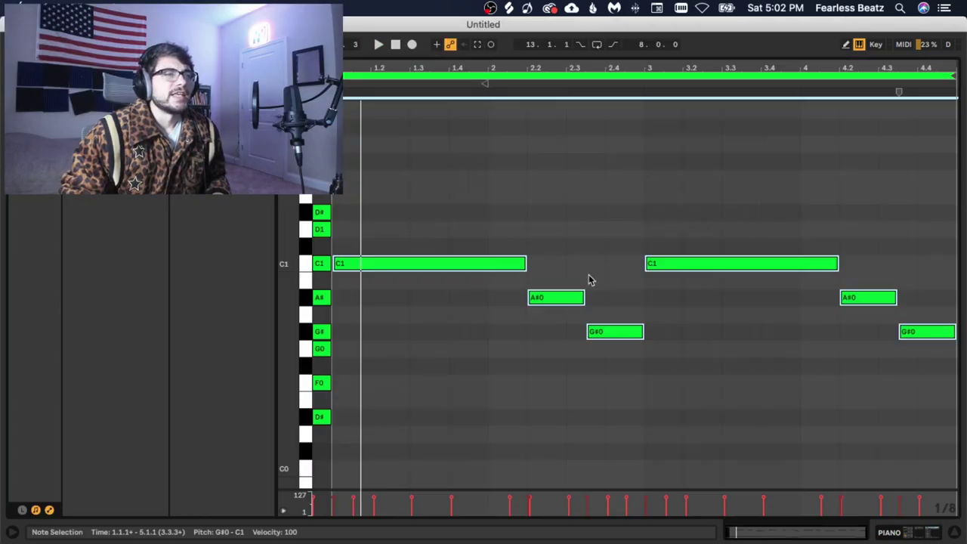
Select the upper melody notes (D5 to G#5) in the piano clip, lower their velocity to 81 and return to the session mixer.
{"action": "key", "text": "shift+Down"}
{"action": "scroll", "coordinate": [558, 260], "scroll_direction": "up", "scroll_amount": 10}
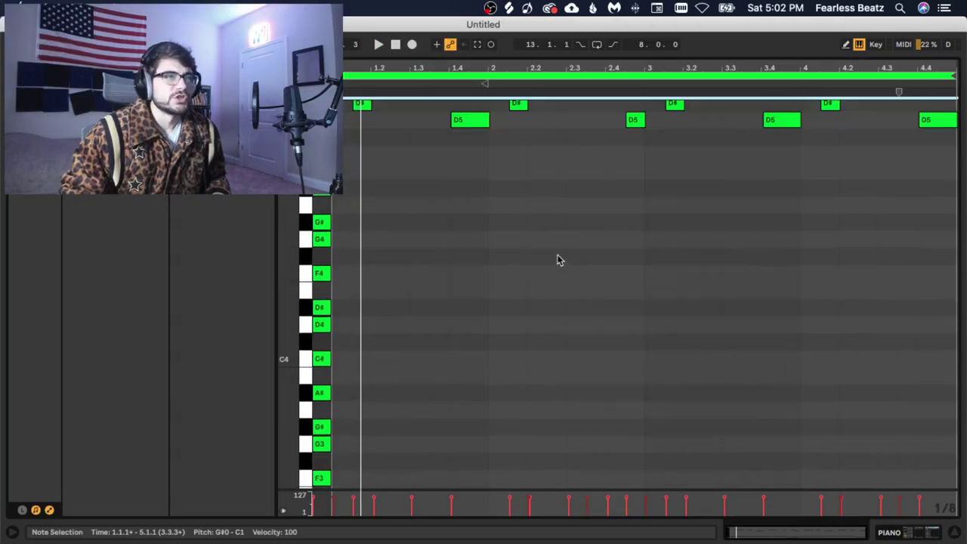
{"action": "left_click", "coordinate": [546, 341]}
{"action": "key", "text": "super+a"}
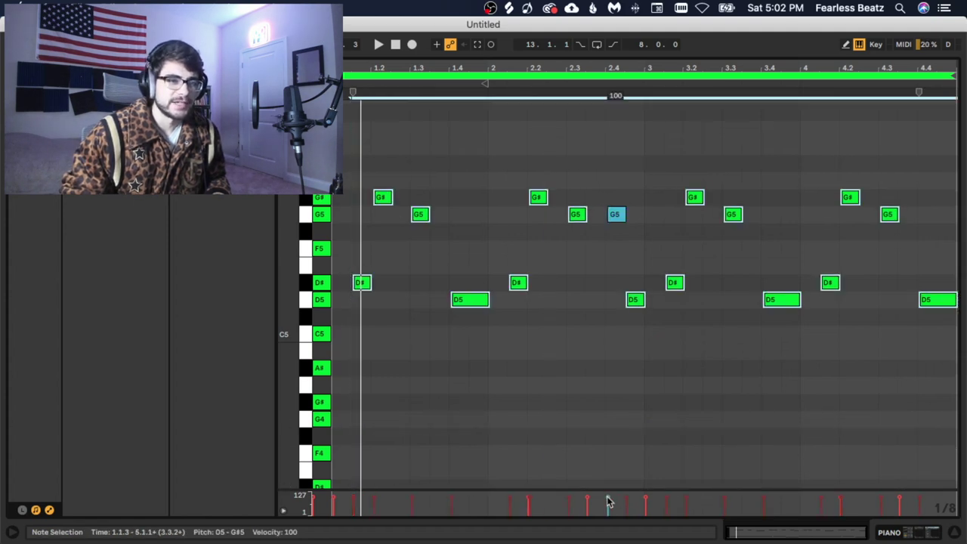
{"action": "left_click_drag", "start_coordinate": [609, 503], "coordinate": [609, 509]}
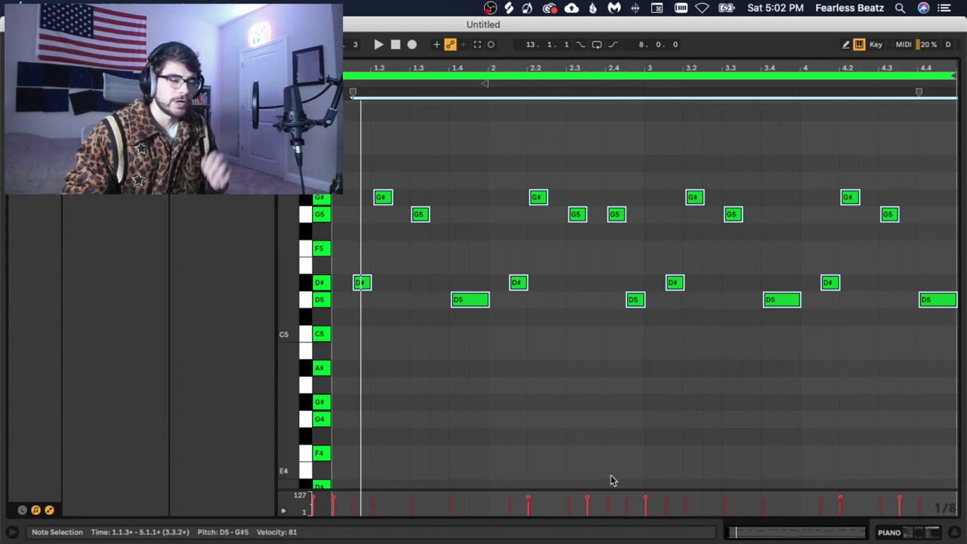
{"action": "left_click", "coordinate": [645, 447]}
{"action": "key", "text": "Tab"}
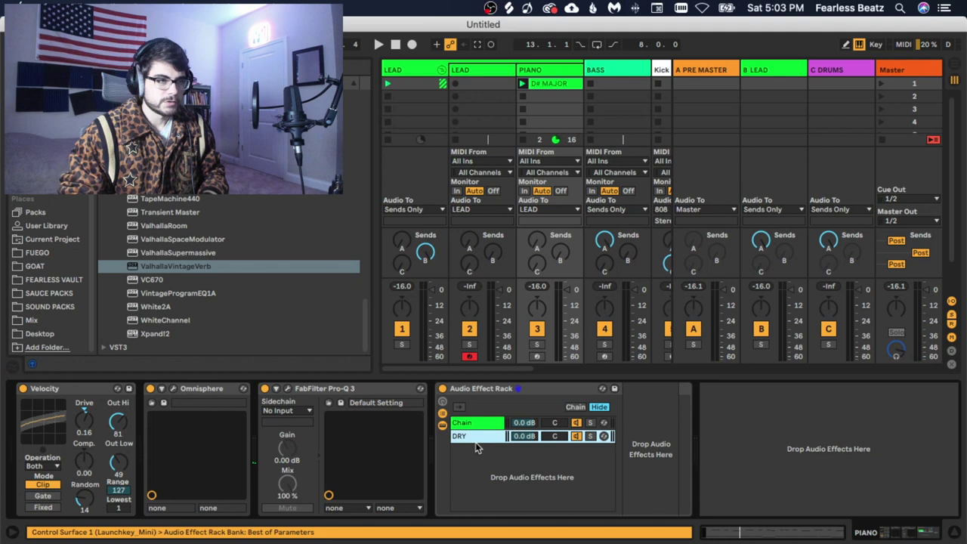
Check the rack's ValhallaVintageVerb and DRY chains, and move the Audio Effect Rack between Omnisphere and FabFilter Pro-Q 3.
{"action": "left_click", "coordinate": [474, 428]}
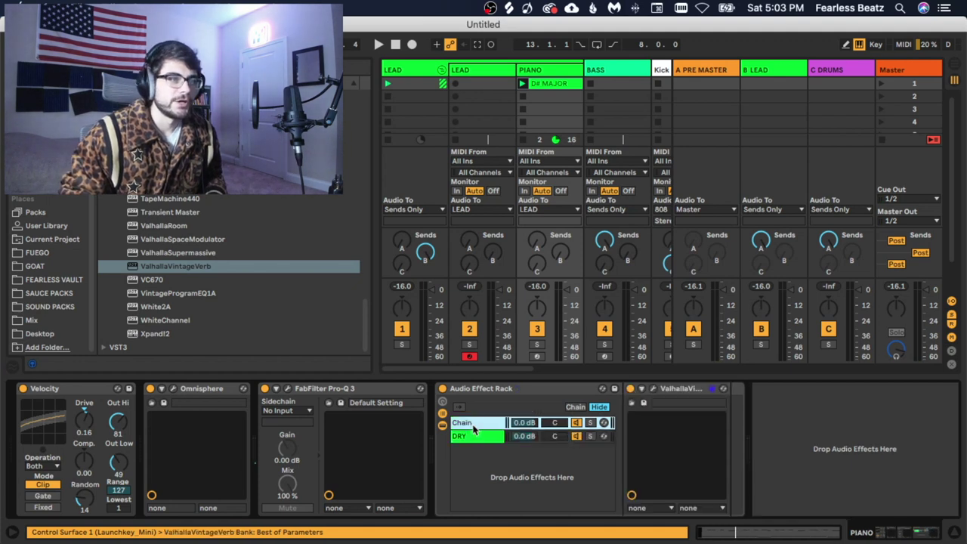
{"action": "left_click", "coordinate": [676, 390]}
{"action": "left_click", "coordinate": [477, 437]}
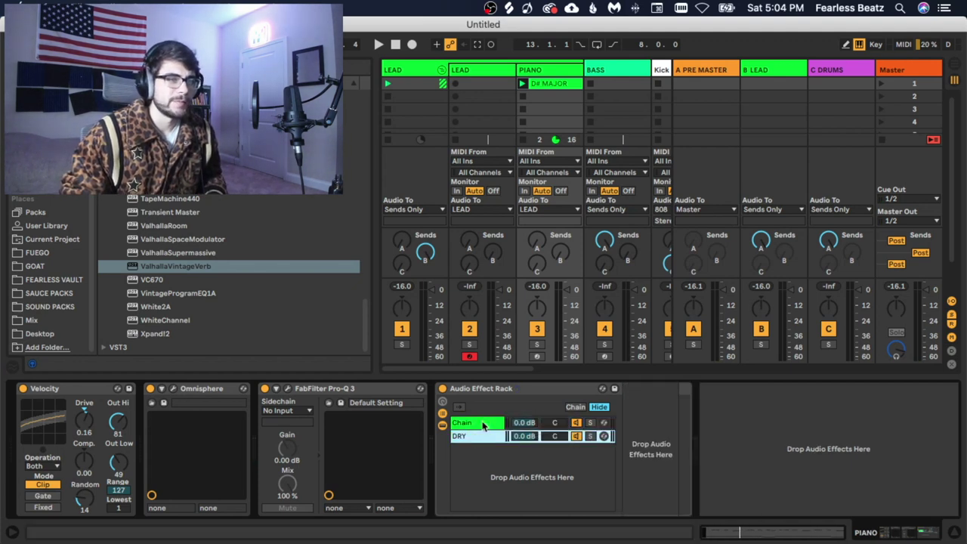
{"action": "left_click", "coordinate": [485, 425]}
{"action": "left_click", "coordinate": [486, 390]}
{"action": "left_click_drag", "start_coordinate": [486, 391], "coordinate": [302, 393]}
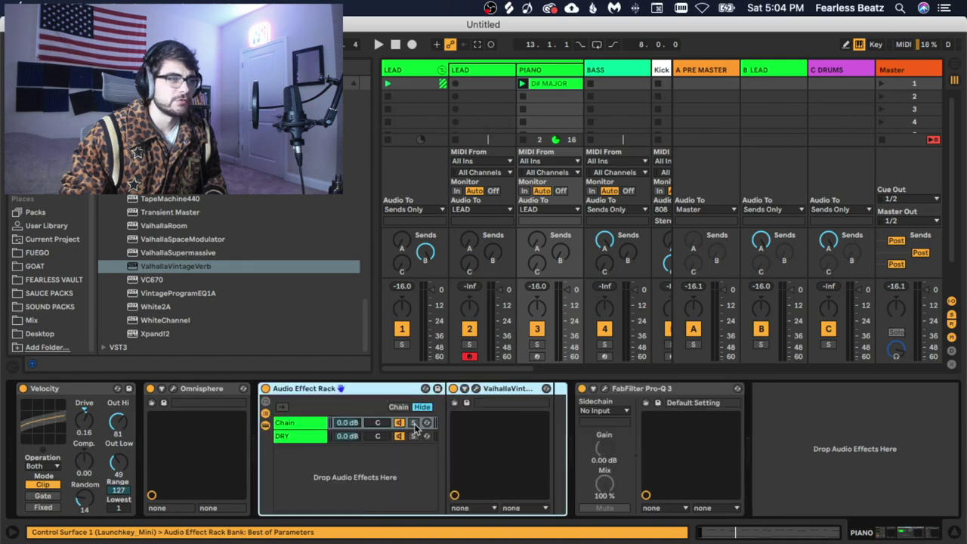
Lower the reverb chain's volume to -6.0 dB and pan it 2R, with the DRY chain panned 4L.
{"action": "left_click_drag", "start_coordinate": [342, 426], "coordinate": [343, 465]}
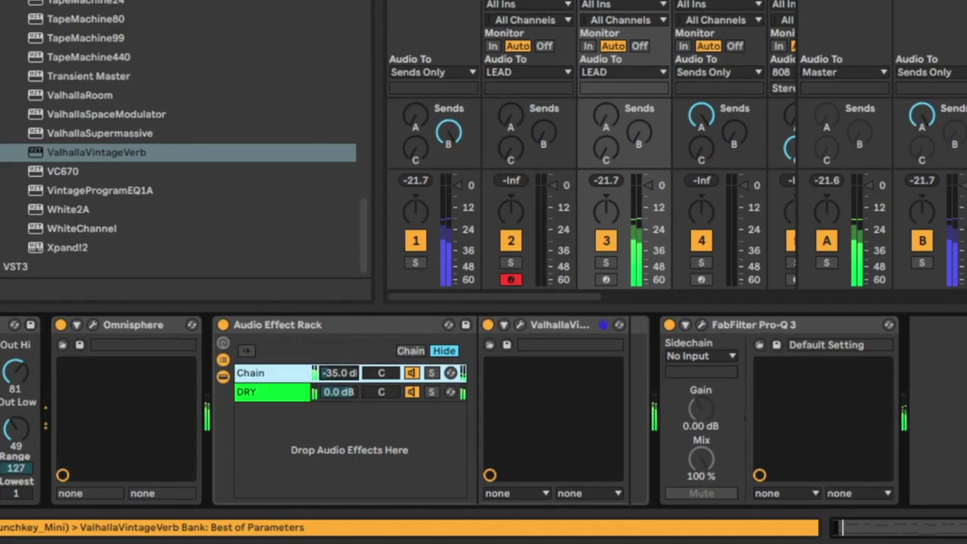
{"action": "left_click_drag", "start_coordinate": [340, 372], "coordinate": [339, 348]}
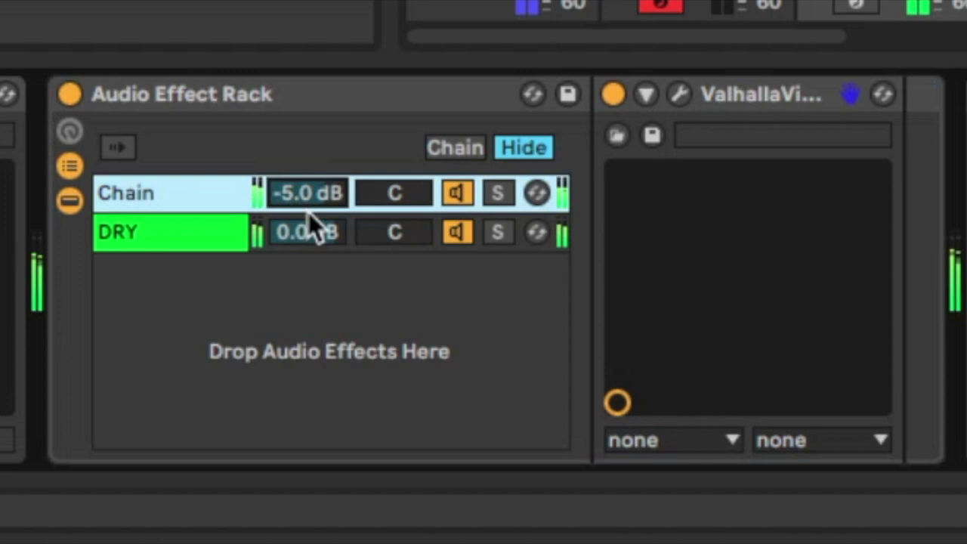
{"action": "left_click_drag", "start_coordinate": [399, 198], "coordinate": [400, 189]}
{"action": "left_click_drag", "start_coordinate": [397, 229], "coordinate": [399, 217]}
{"action": "left_click", "coordinate": [396, 194]}
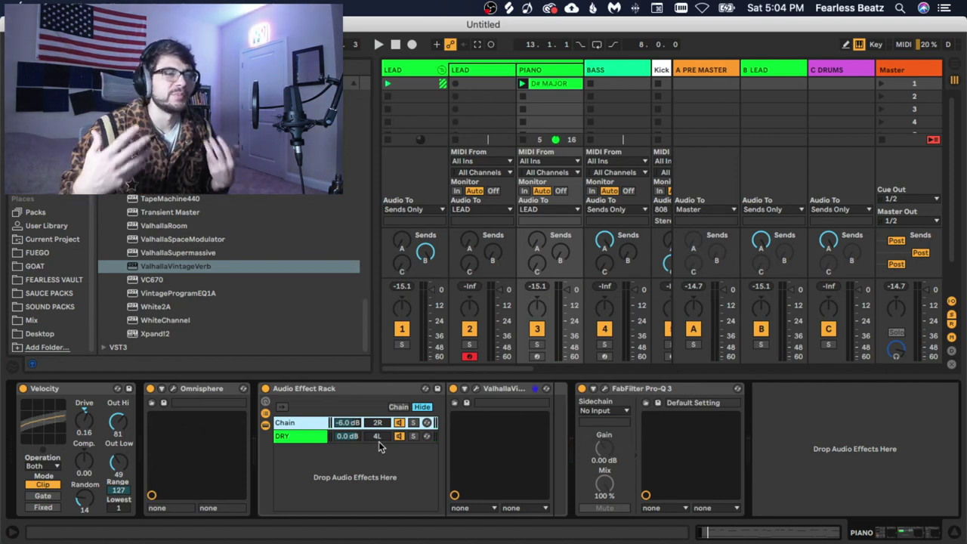
{"action": "left_click", "coordinate": [353, 390]}
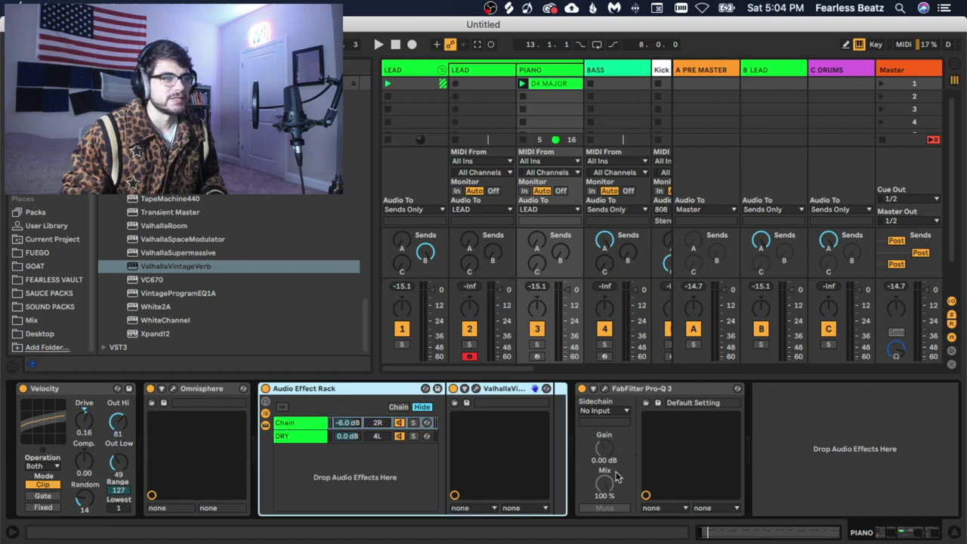
{"action": "left_click", "coordinate": [678, 393]}
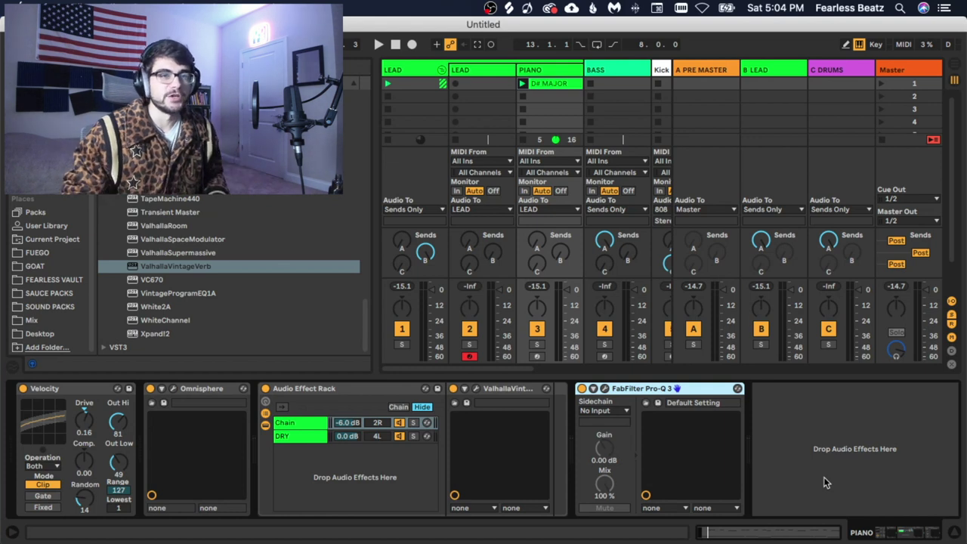
{"action": "scroll", "coordinate": [168, 219], "scroll_direction": "up", "scroll_amount": 5}
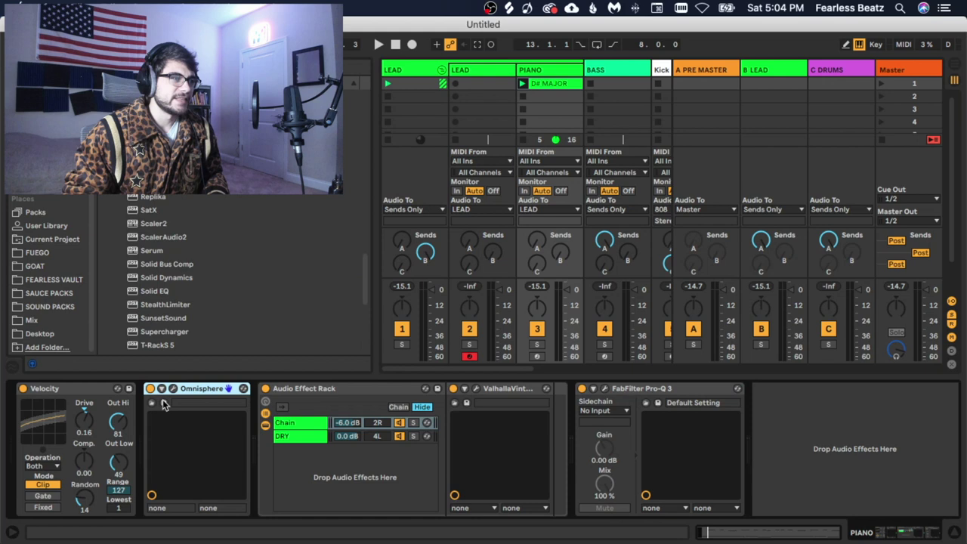
Group Omnisphere into an Instrument Rack and duplicate its chain.
{"action": "key", "text": "super+g"}
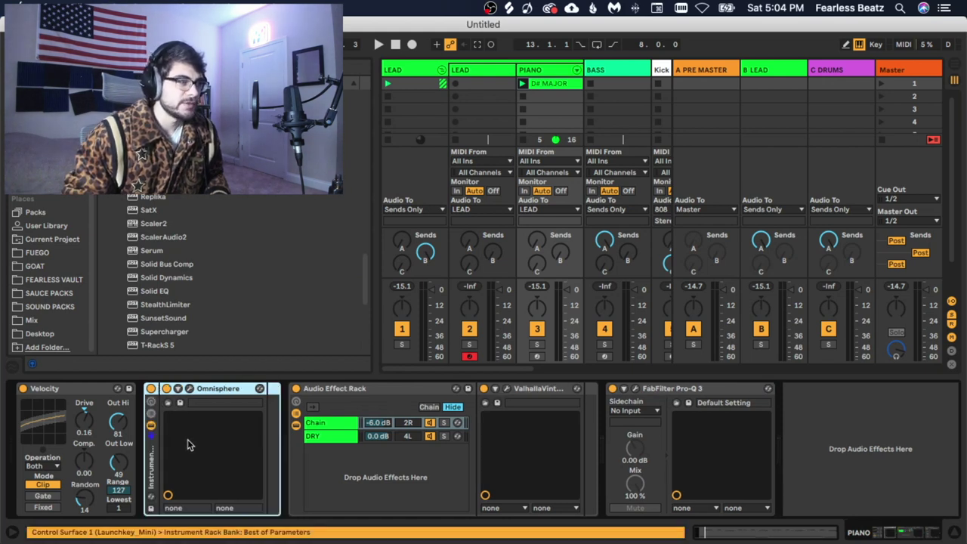
{"action": "left_click", "coordinate": [152, 425]}
{"action": "right_click", "coordinate": [183, 424]}
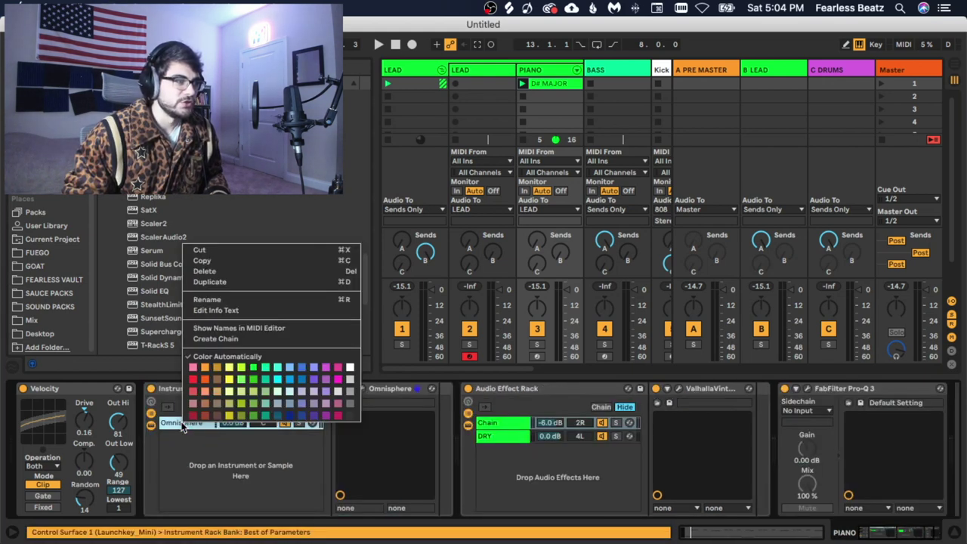
{"action": "left_click", "coordinate": [229, 283]}
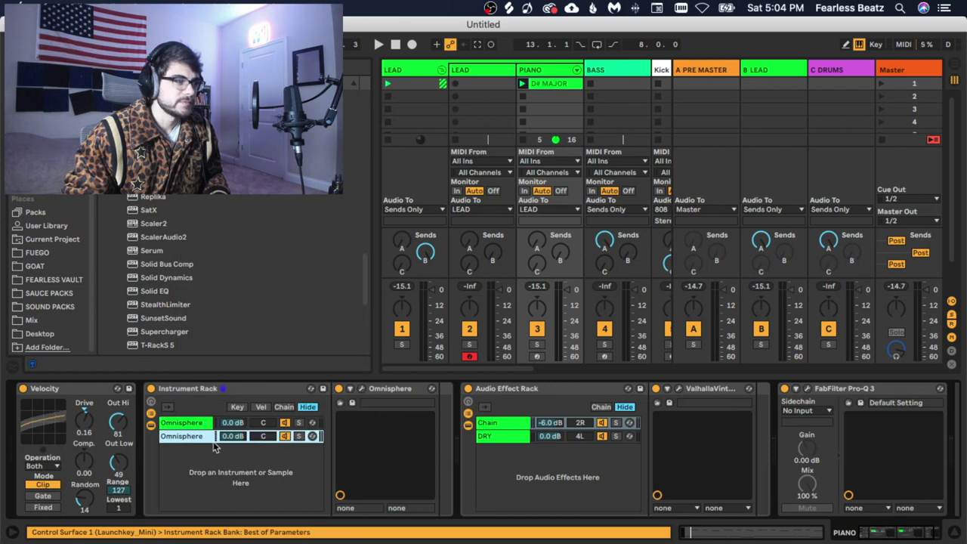
Pan the first Omnisphere chain 21R and the duplicate 24L, and play the clip to audition the widening.
{"action": "left_click_drag", "start_coordinate": [262, 423], "coordinate": [262, 408]}
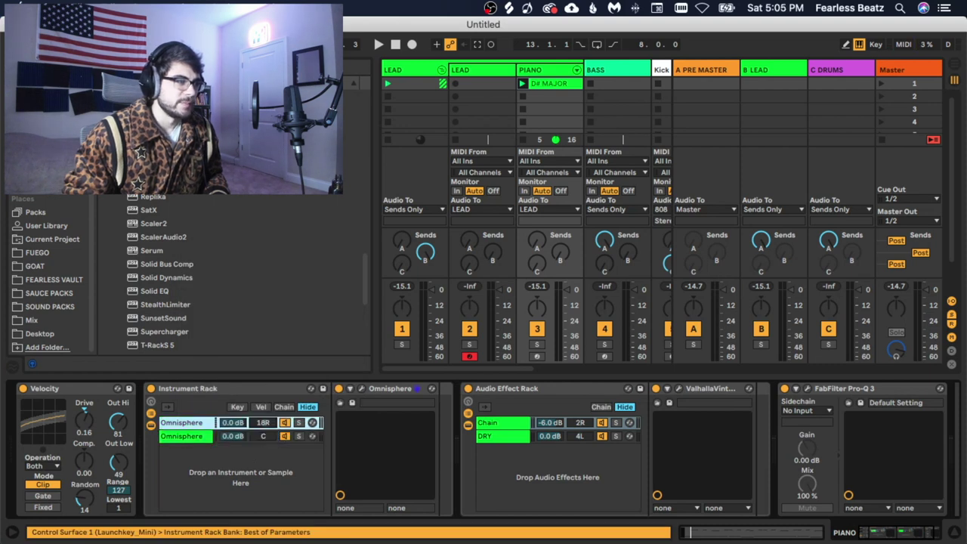
{"action": "left_click", "coordinate": [257, 436]}
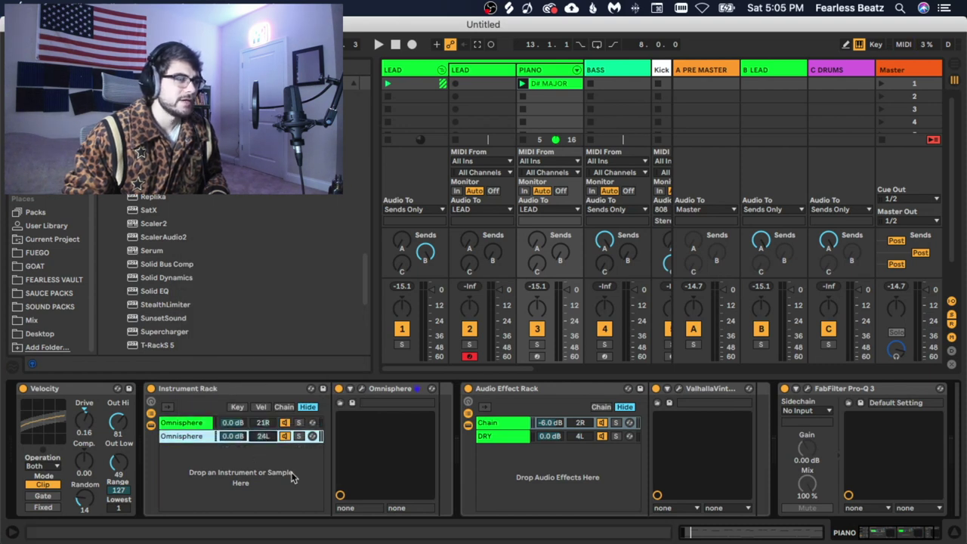
{"action": "key", "text": "space"}
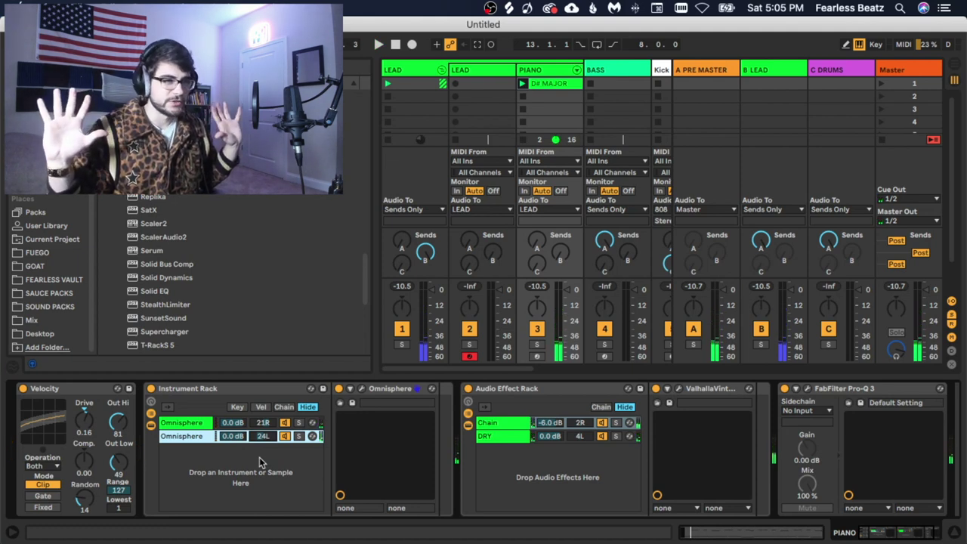
Undo the Omnisphere chain panning, the chain duplication and the Instrument Rack grouping.
{"action": "key", "text": "super+z"}
{"action": "key", "text": "super+z"}
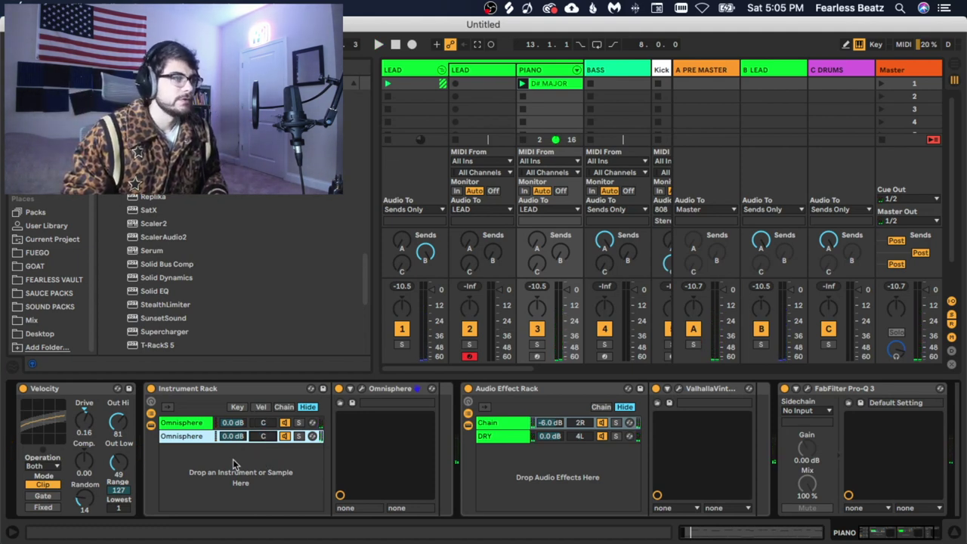
{"action": "key", "text": "super+z"}
{"action": "key", "text": "super+z"}
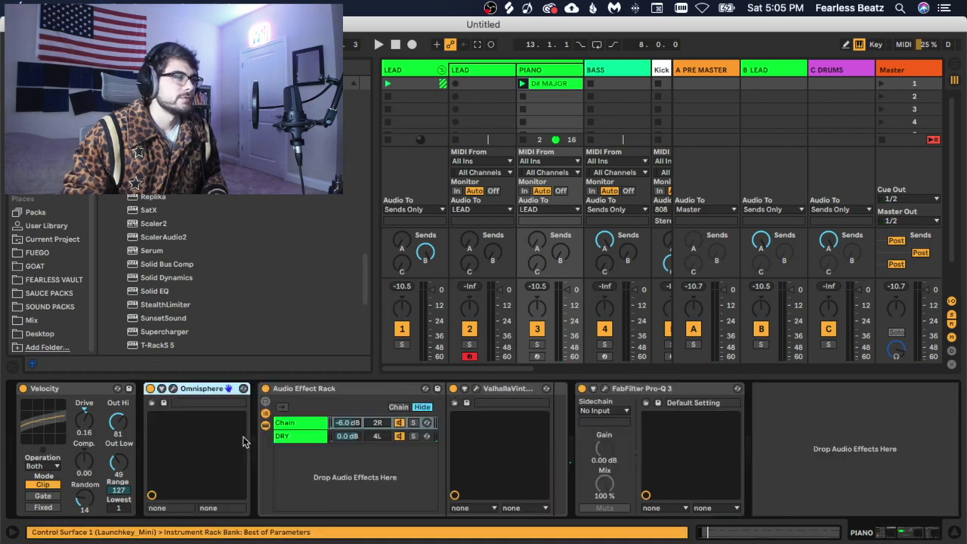
Add Utility after FabFilter Pro-Q 3 and raise its stereo width to 191% during playback.
{"action": "left_click", "coordinate": [46, 105]}
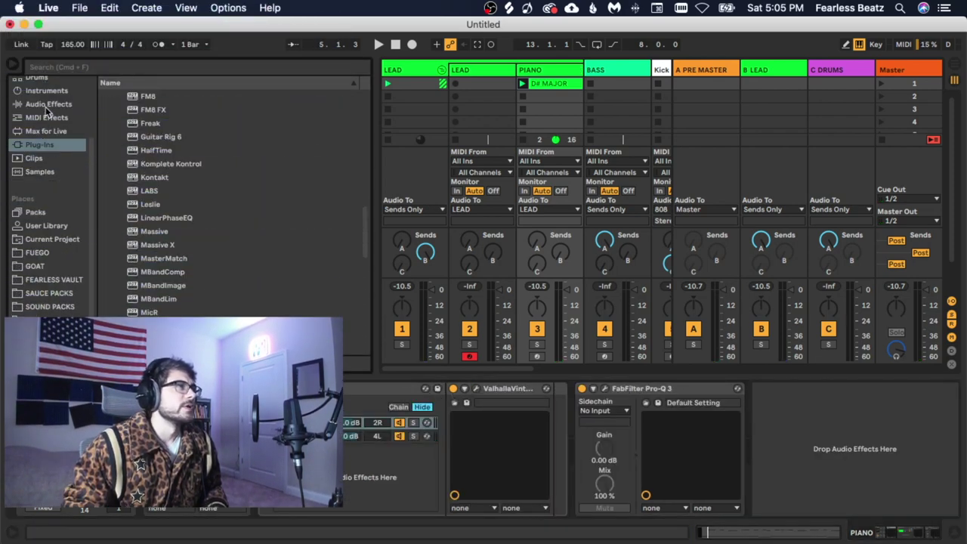
{"action": "double_click", "coordinate": [148, 123]}
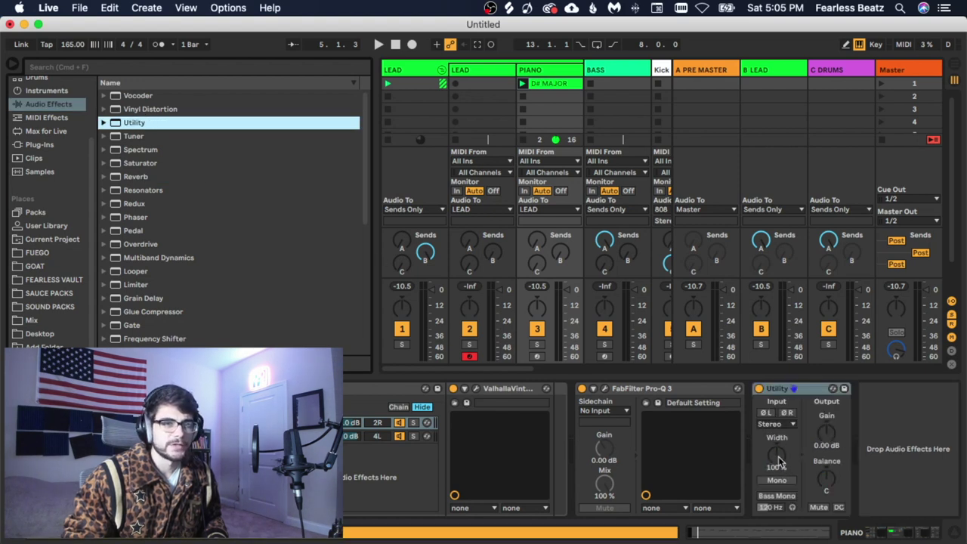
{"action": "key", "text": "space"}
{"action": "left_click_drag", "start_coordinate": [780, 463], "coordinate": [781, 438]}
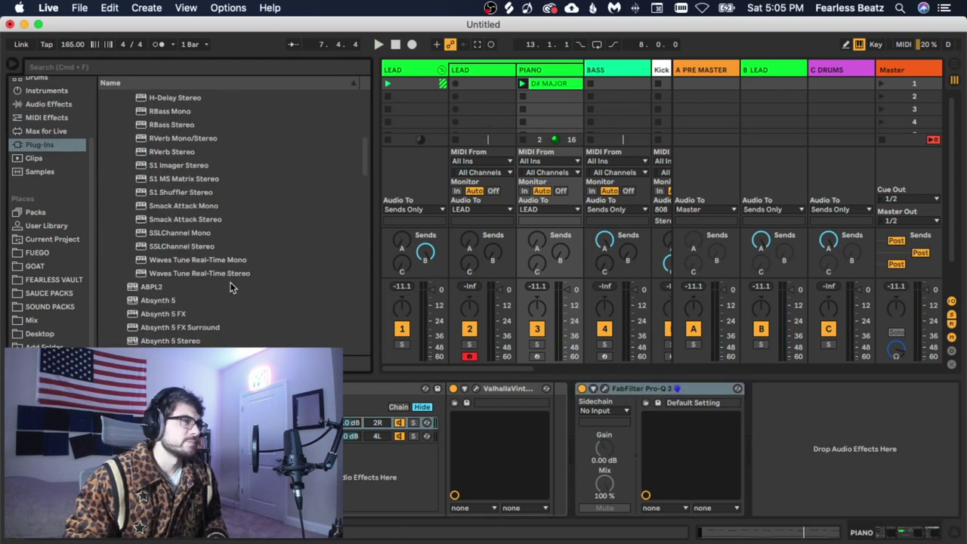
Replace Utility with the S1 Imager Stereo plug-in, widen it to about 2.02 during playback and close its window.
{"action": "scroll", "coordinate": [229, 283], "scroll_direction": "up", "scroll_amount": 1}
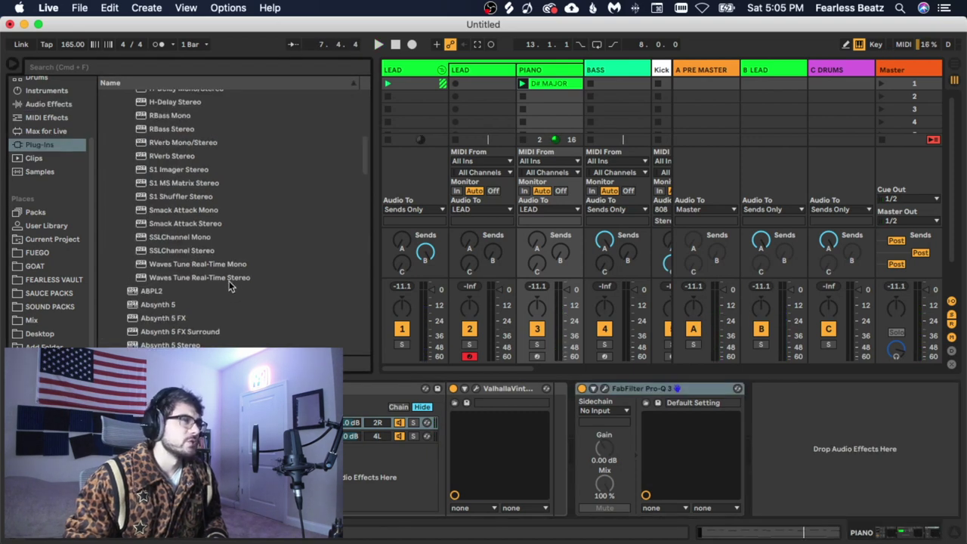
{"action": "double_click", "coordinate": [190, 171]}
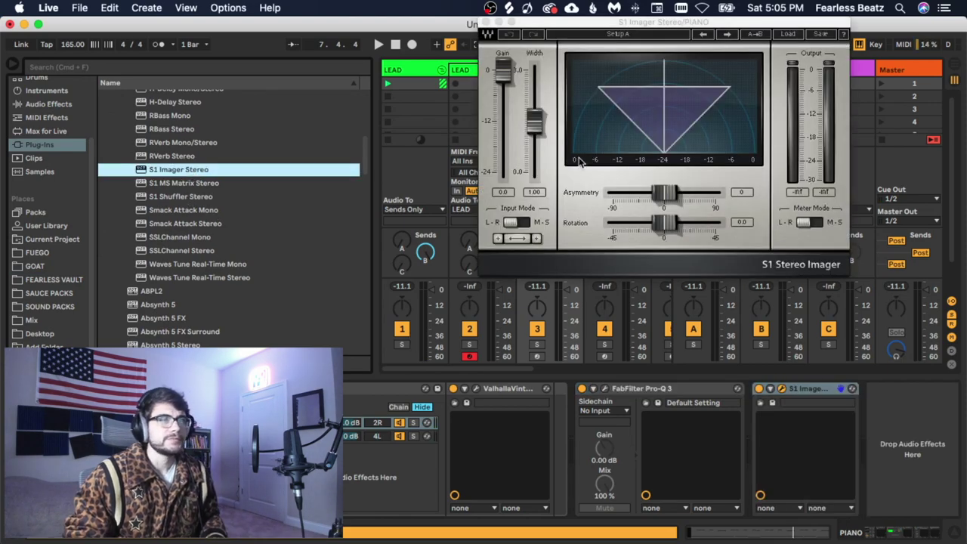
{"action": "left_click_drag", "start_coordinate": [540, 127], "coordinate": [540, 111]}
{"action": "key", "text": "space"}
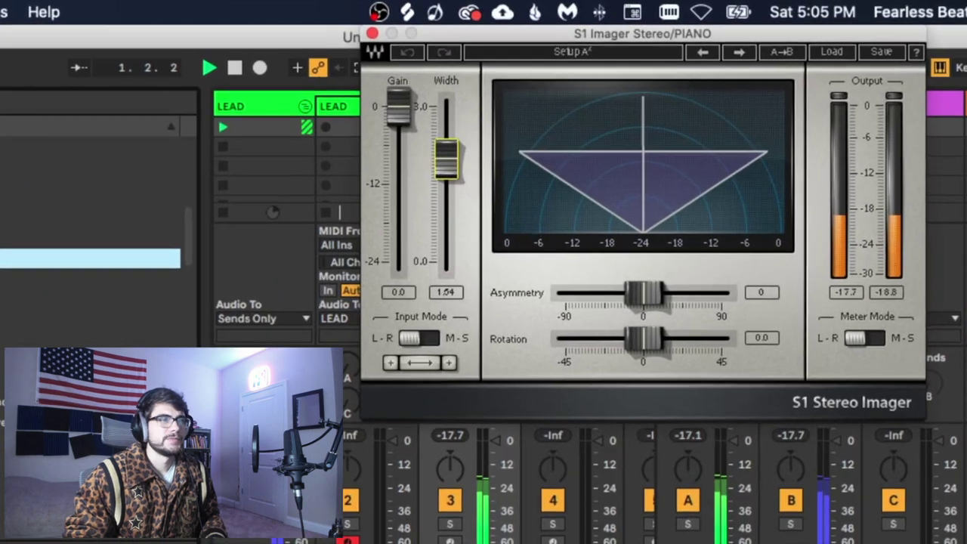
{"action": "left_click_drag", "start_coordinate": [446, 159], "coordinate": [446, 141]}
{"action": "left_click_drag", "start_coordinate": [399, 167], "coordinate": [398, 164]}
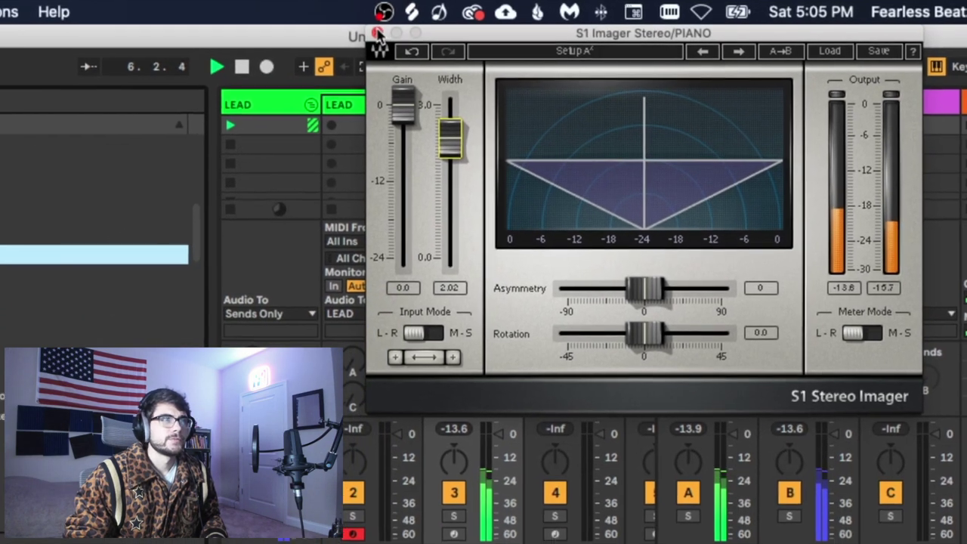
{"action": "left_click", "coordinate": [311, 39]}
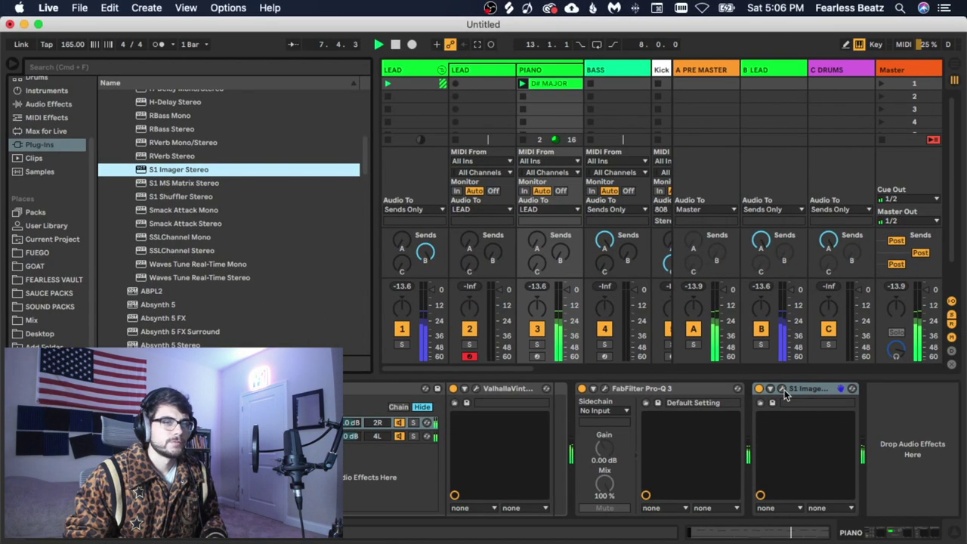
{"action": "key", "text": "space"}
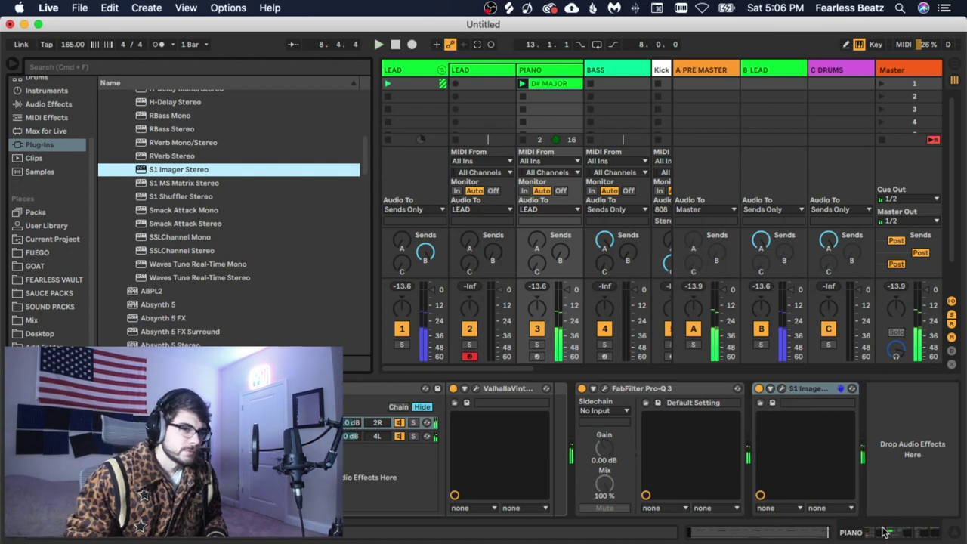
Group Omnisphere into an Instrument Rack with a duplicate chain, panning the two chains 18R and 19L.
{"action": "left_click", "coordinate": [886, 533]}
{"action": "left_click", "coordinate": [209, 390]}
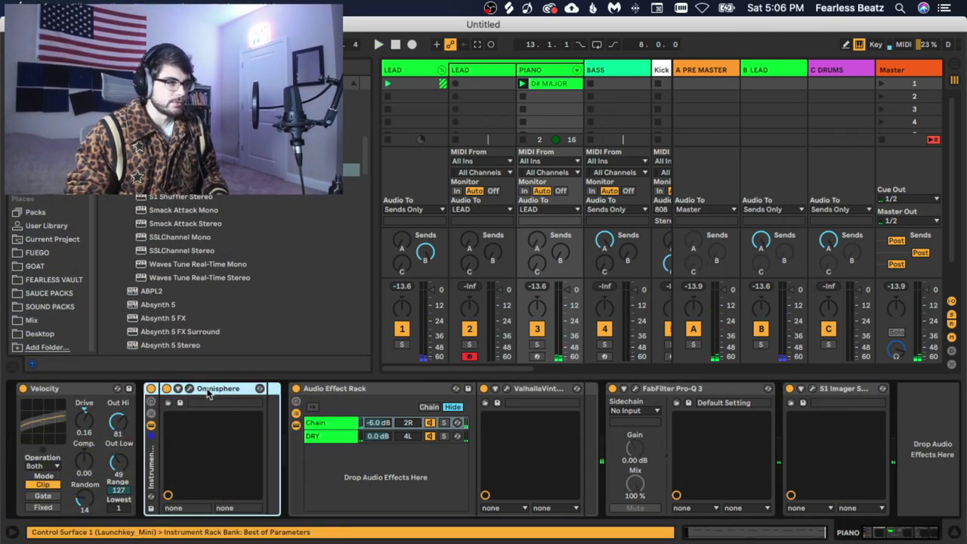
{"action": "left_click", "coordinate": [150, 414]}
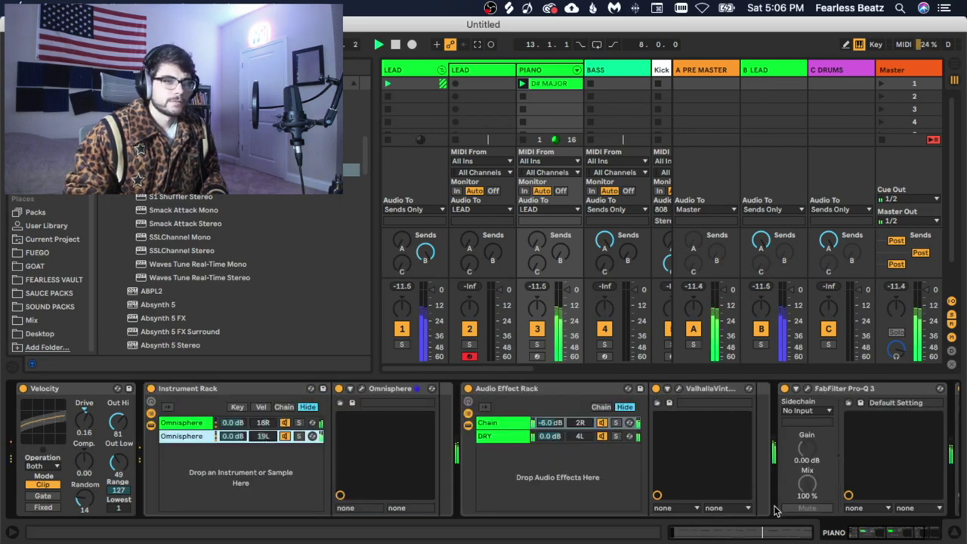
Open the piano's FabFilter Pro-Q 3 and set the low cut's slope to 48 dB/oct.
{"action": "left_click_drag", "start_coordinate": [858, 532], "coordinate": [888, 532]}
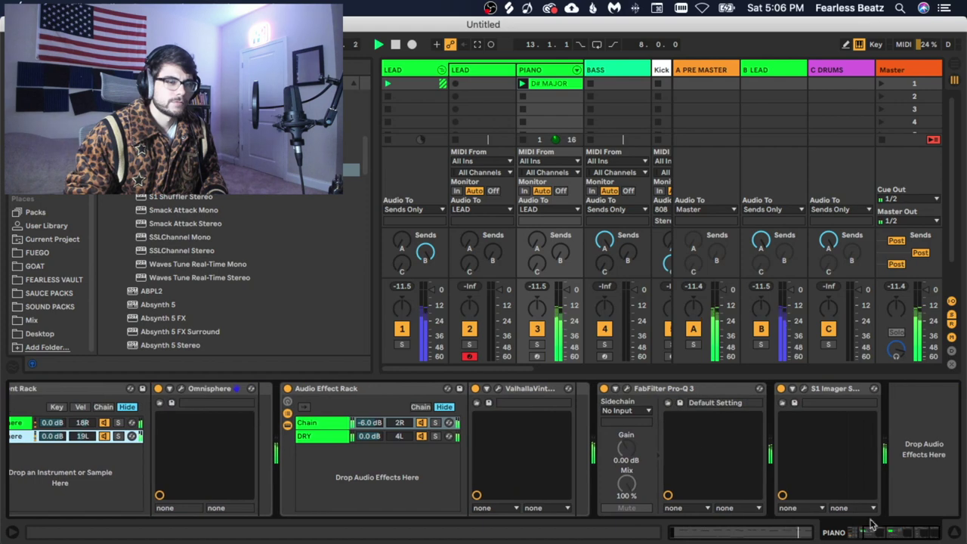
{"action": "left_click", "coordinate": [627, 389]}
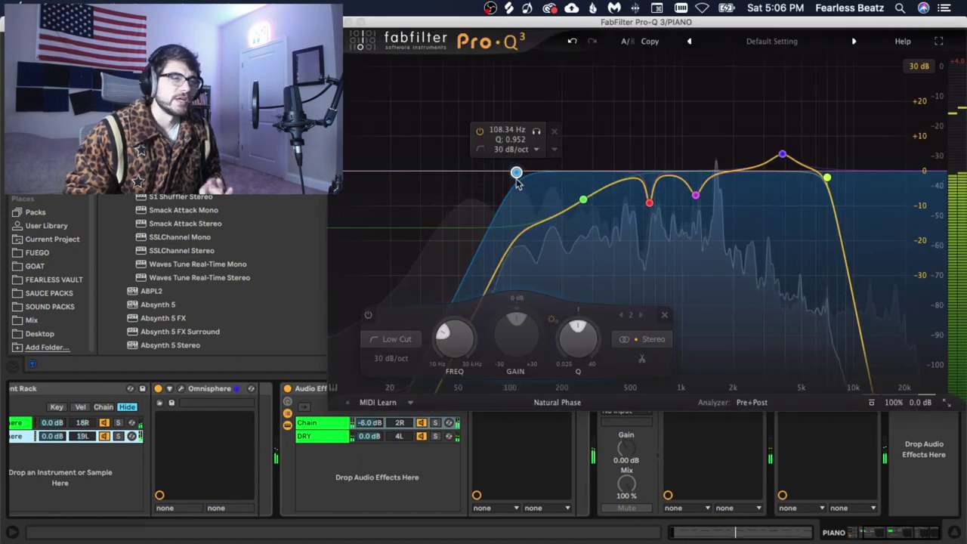
{"action": "left_click", "coordinate": [403, 340]}
{"action": "left_click", "coordinate": [404, 341]}
{"action": "left_click", "coordinate": [391, 359]}
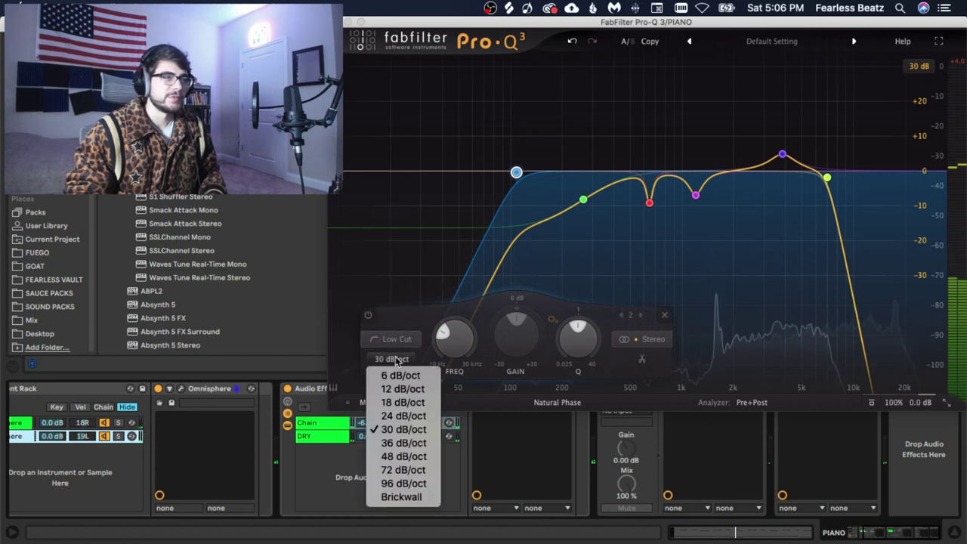
{"action": "left_click", "coordinate": [406, 457]}
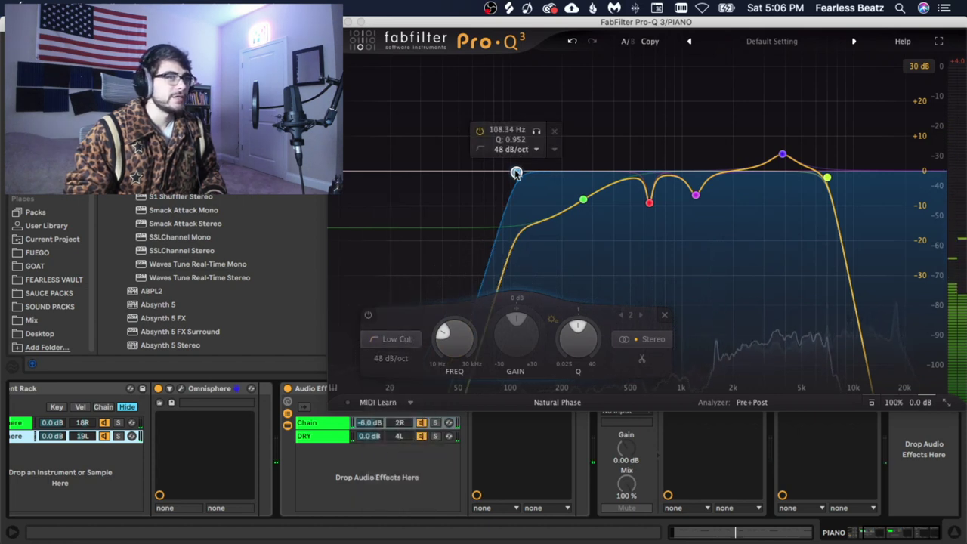
Shift the low cut to a slightly higher frequency and raise the low shelf's gain to about -12 dB.
{"action": "mouse_move", "coordinate": [520, 169]}
{"action": "left_mouse_down"}
{"action": "mouse_move", "coordinate": [557, 158]}
{"action": "mouse_move", "coordinate": [519, 158]}
{"action": "mouse_move", "coordinate": [525, 169]}
{"action": "left_mouse_up"}
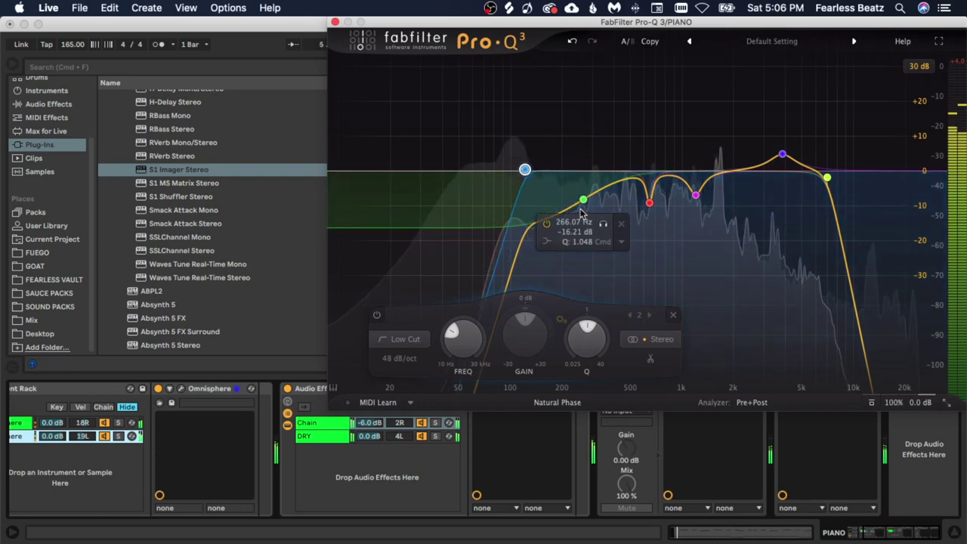
{"action": "left_click_drag", "start_coordinate": [583, 202], "coordinate": [579, 189]}
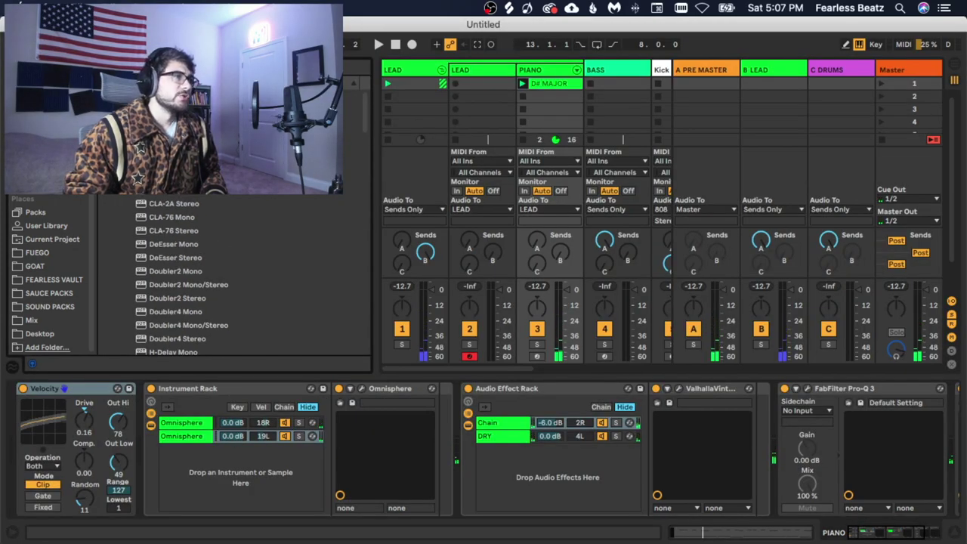
Add the Cassette plug-in with the Insight - Warm Keys preset to the PIANO track and place it before S1 Imager.
{"action": "left_click", "coordinate": [121, 150]}
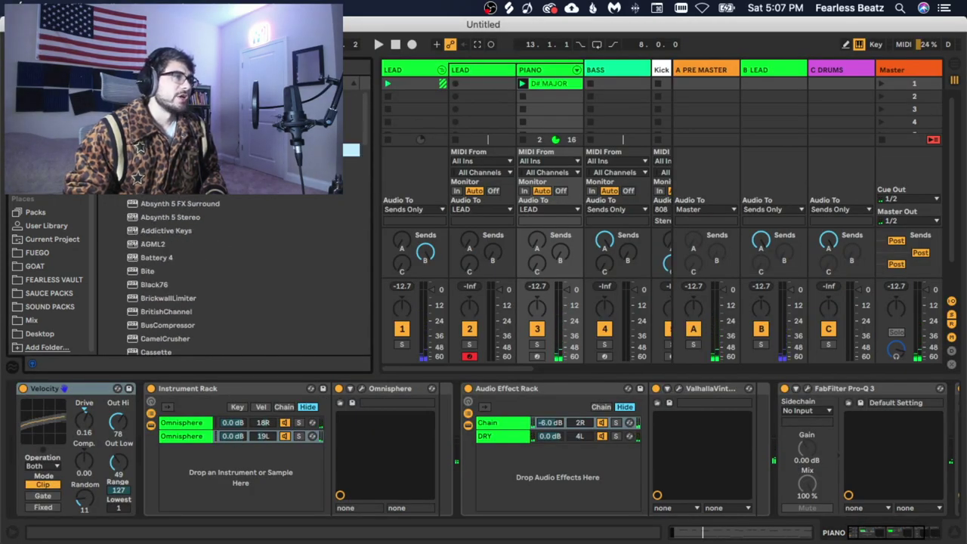
{"action": "scroll", "coordinate": [221, 263], "scroll_direction": "down", "scroll_amount": 6}
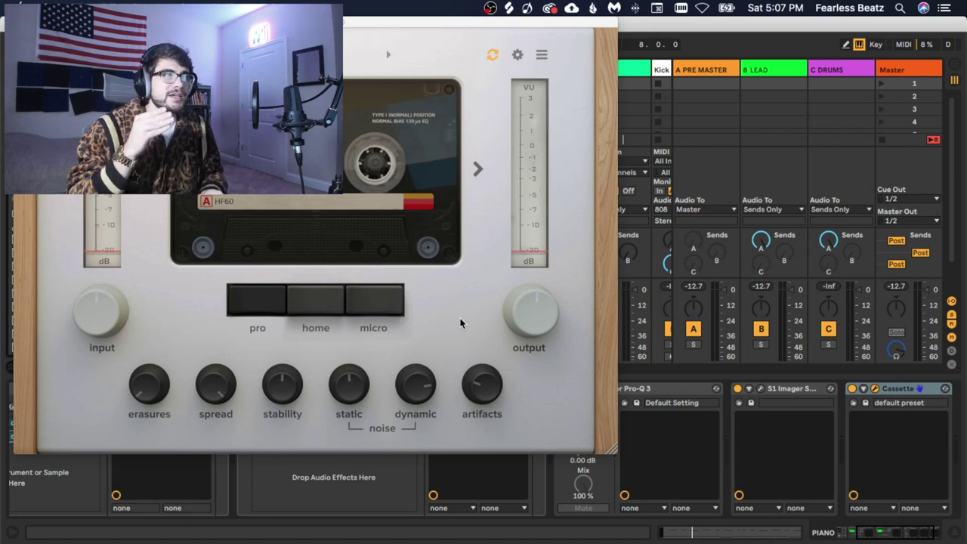
{"action": "left_click", "coordinate": [316, 55]}
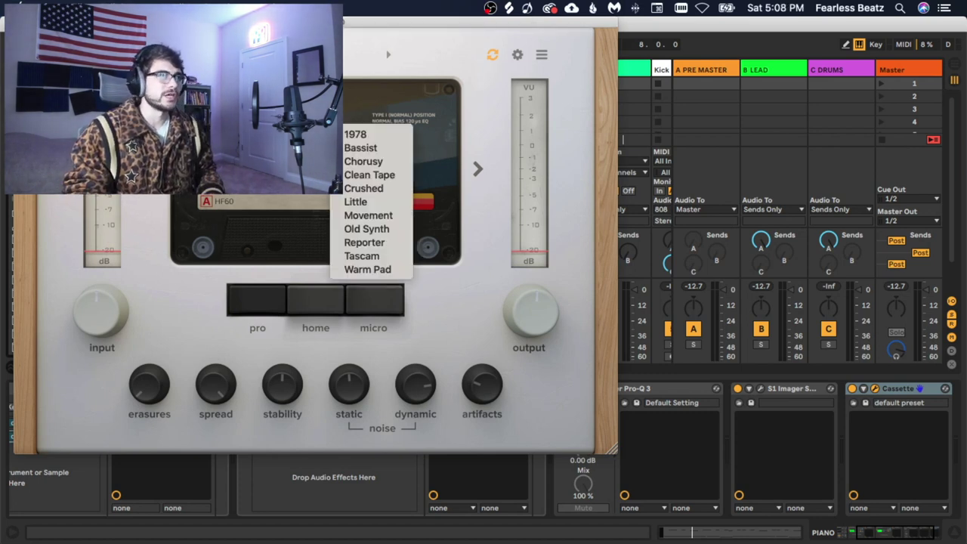
{"action": "mouse_move", "coordinate": [302, 148]}
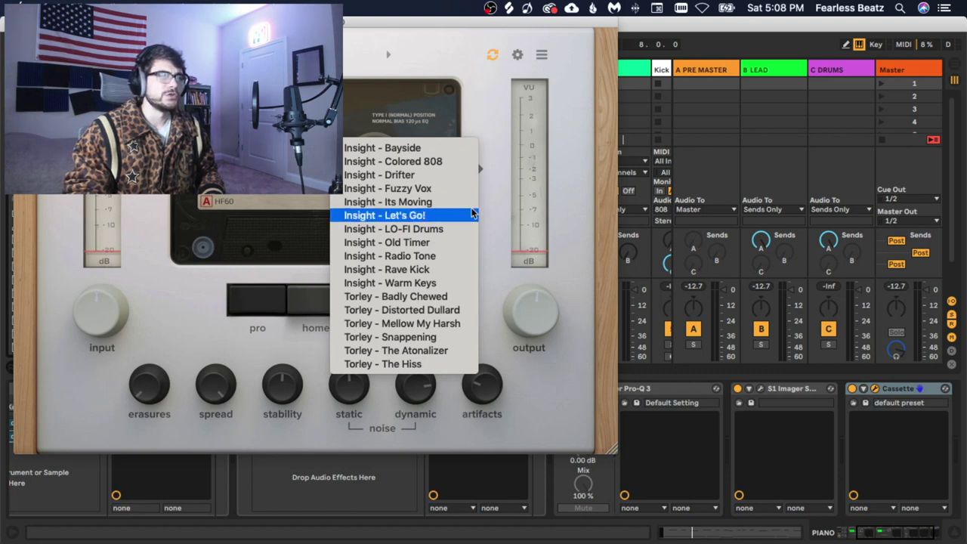
{"action": "left_click", "coordinate": [424, 285]}
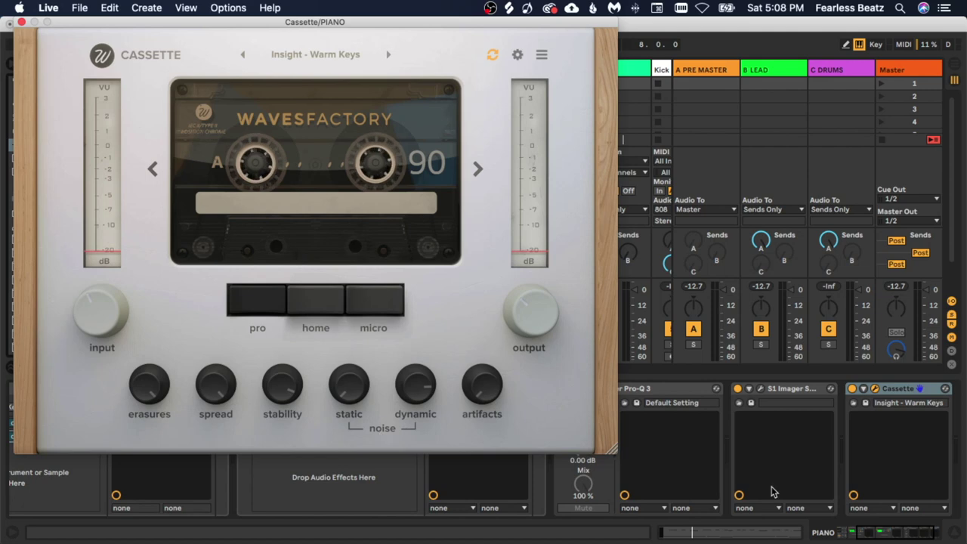
{"action": "left_click_drag", "start_coordinate": [876, 393], "coordinate": [779, 393]}
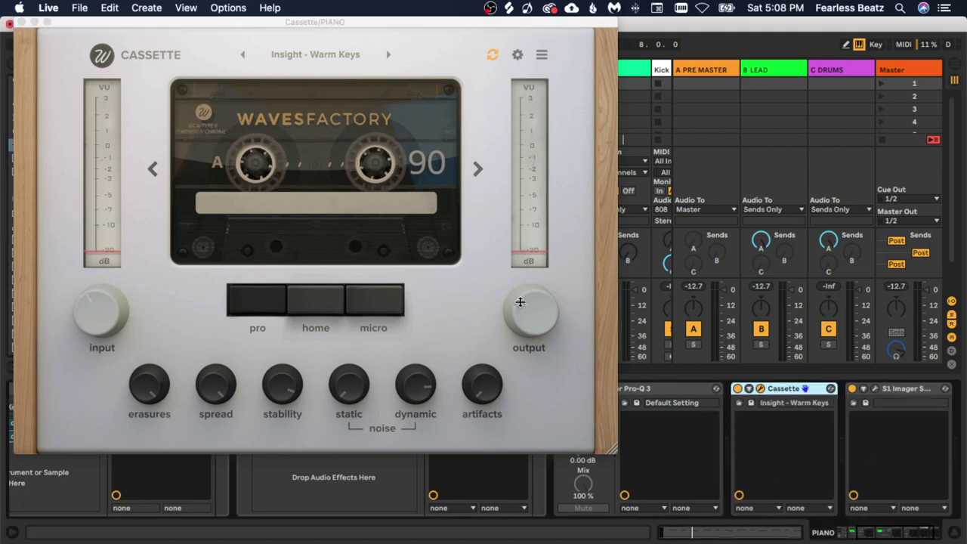
In the D# MAJOR clip, lower the second G#0 note to G0, the A#0 note to G#0 and the last G#0 to G0.
{"action": "left_click", "coordinate": [21, 23]}
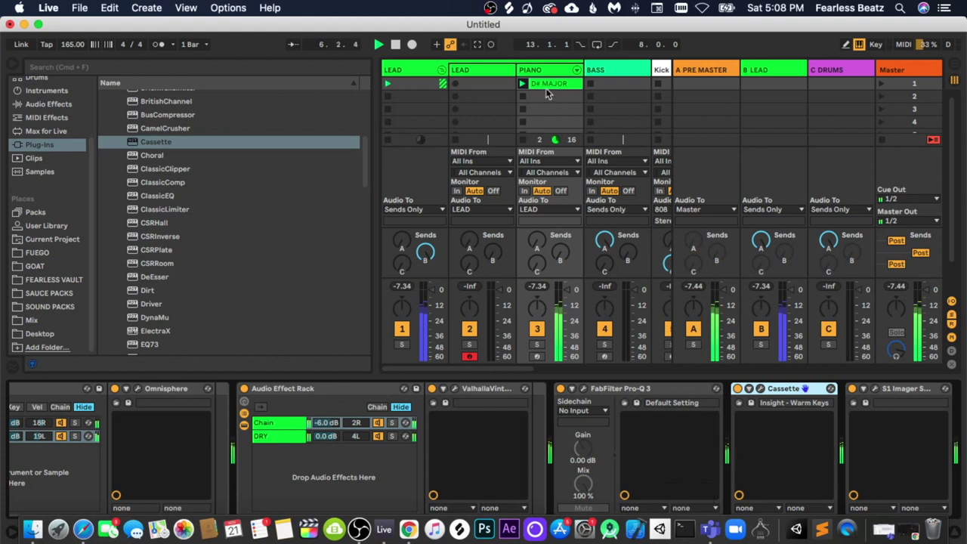
{"action": "left_click", "coordinate": [359, 389]}
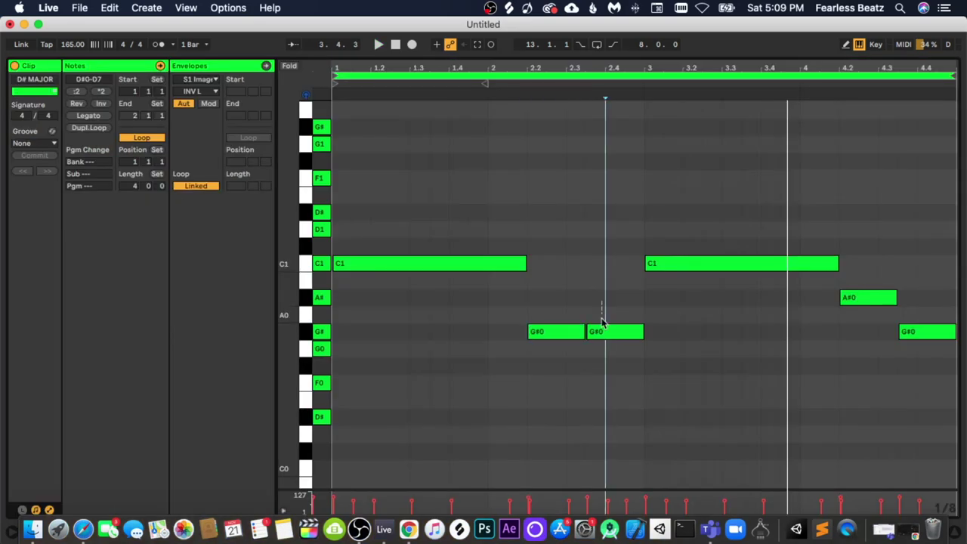
{"action": "left_click_drag", "start_coordinate": [602, 329], "coordinate": [603, 348]}
{"action": "left_click_drag", "start_coordinate": [864, 295], "coordinate": [868, 314]}
{"action": "key", "text": "Down"}
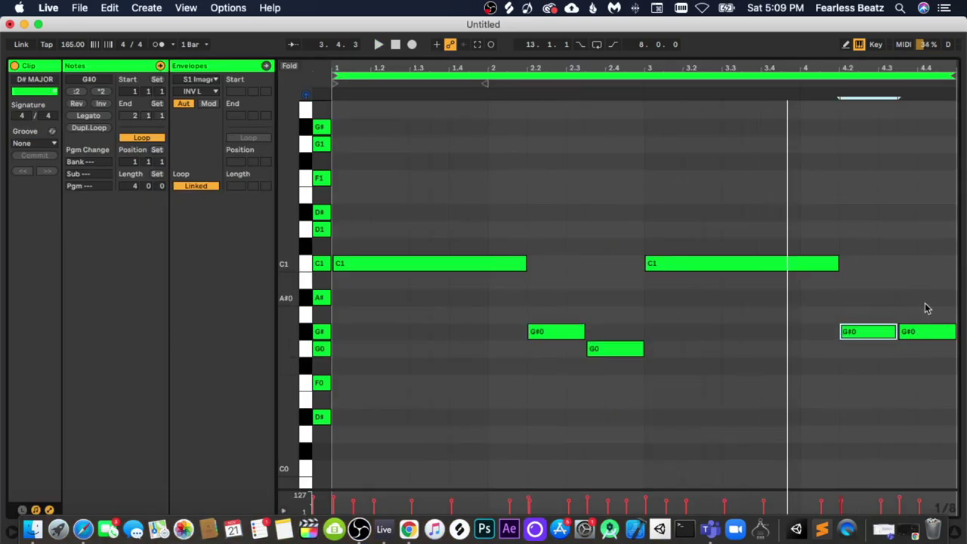
{"action": "left_click", "coordinate": [928, 331]}
{"action": "key", "text": "Down"}
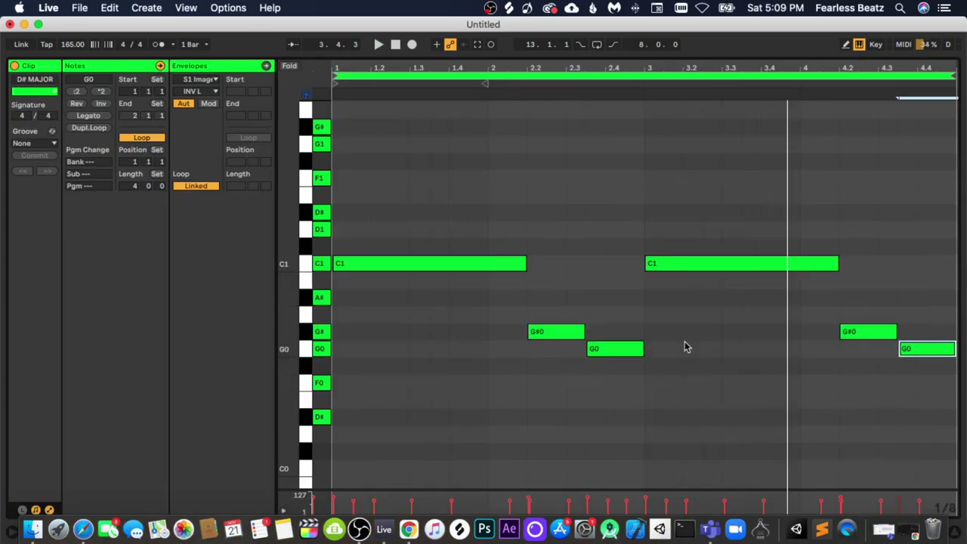
Play back the clip, then select all the low notes from G0 to C1 and lower their velocities slightly.
{"action": "scroll", "coordinate": [682, 344], "scroll_direction": "up", "scroll_amount": 2}
{"action": "key", "text": "space"}
{"action": "scroll", "coordinate": [646, 366], "scroll_direction": "up", "scroll_amount": 5}
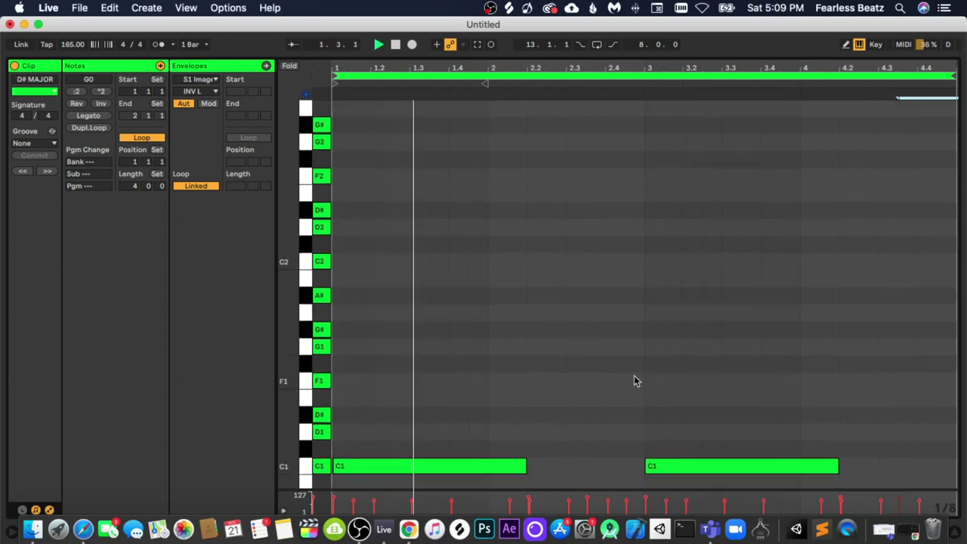
{"action": "scroll", "coordinate": [635, 377], "scroll_direction": "down", "scroll_amount": 10}
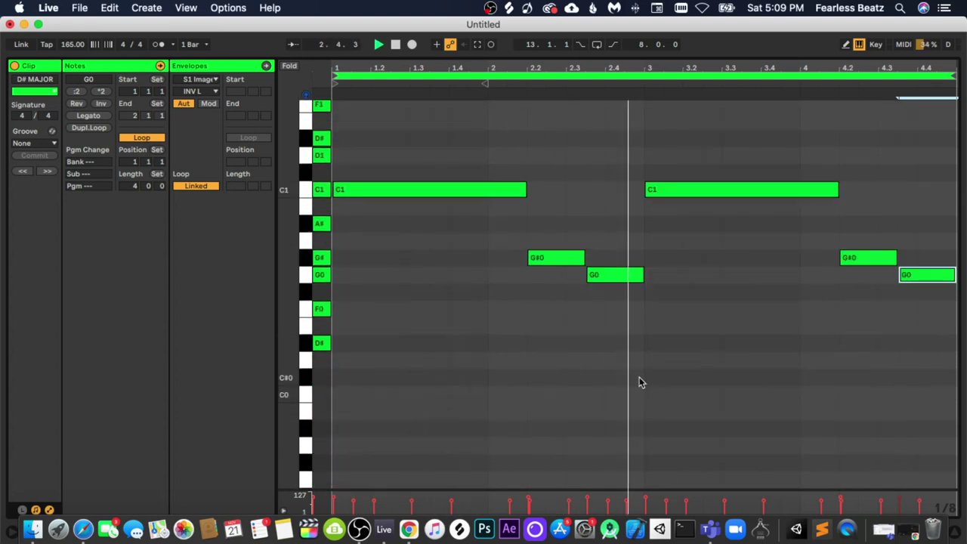
{"action": "left_click_drag", "start_coordinate": [421, 139], "coordinate": [956, 408]}
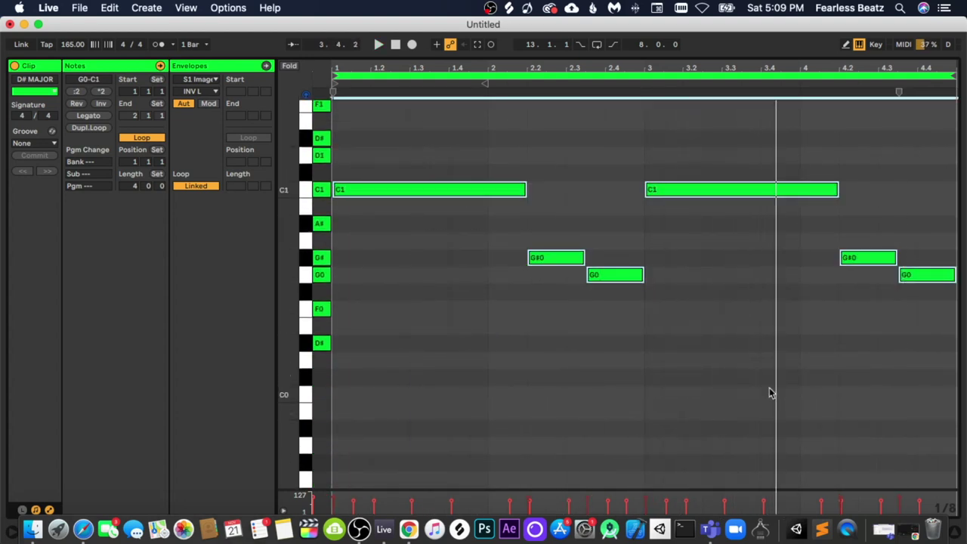
{"action": "left_click_drag", "start_coordinate": [588, 502], "coordinate": [588, 511]}
{"action": "key", "text": "space"}
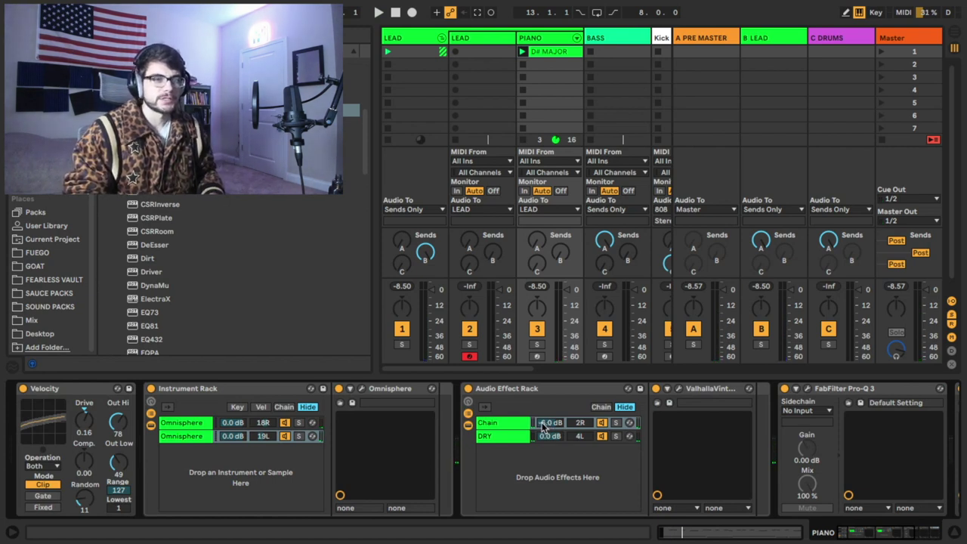
During playback, set the piano's reverb chain volume to -3.0 dB and its ValhallaVintageVerb decay to 3.99 s.
{"action": "key", "text": "space"}
{"action": "mouse_move", "coordinate": [542, 426]}
{"action": "left_mouse_down"}
{"action": "mouse_move", "coordinate": [543, 416]}
{"action": "mouse_move", "coordinate": [551, 427]}
{"action": "left_mouse_up"}
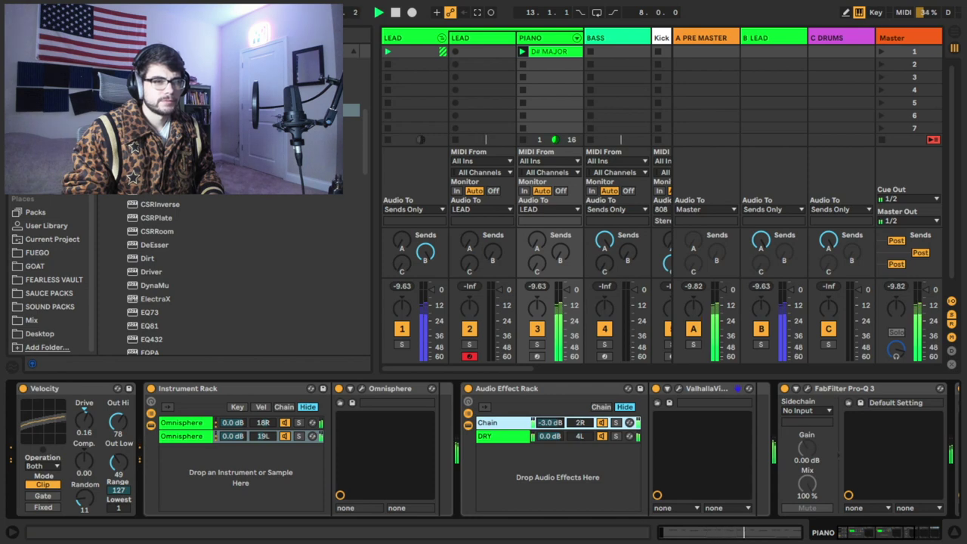
{"action": "left_click", "coordinate": [679, 388]}
{"action": "left_click_drag", "start_coordinate": [454, 155], "coordinate": [434, 146]}
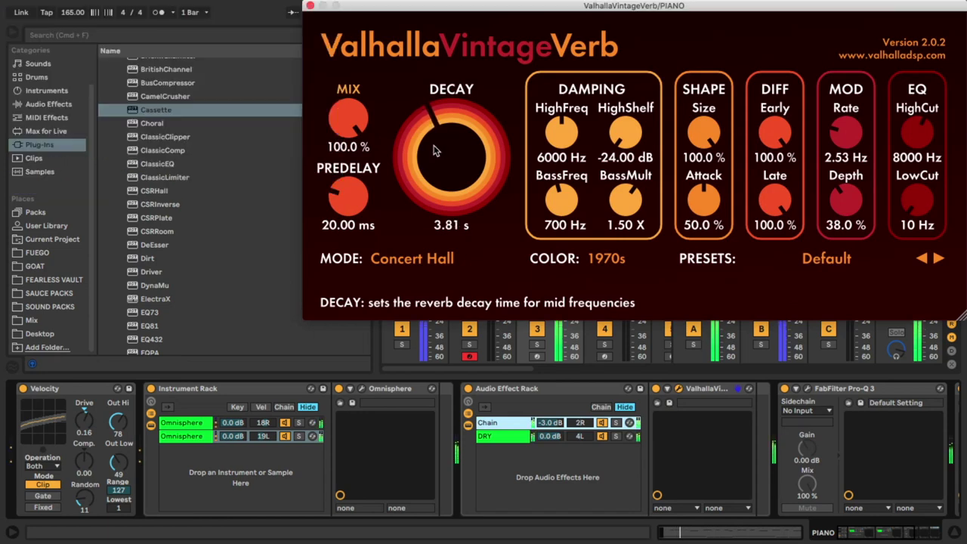
{"action": "left_click", "coordinate": [310, 5]}
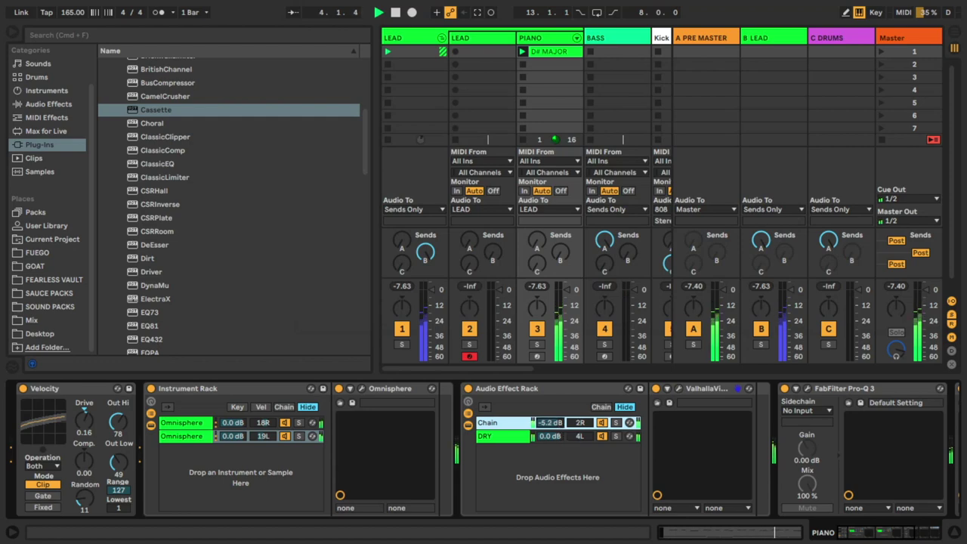